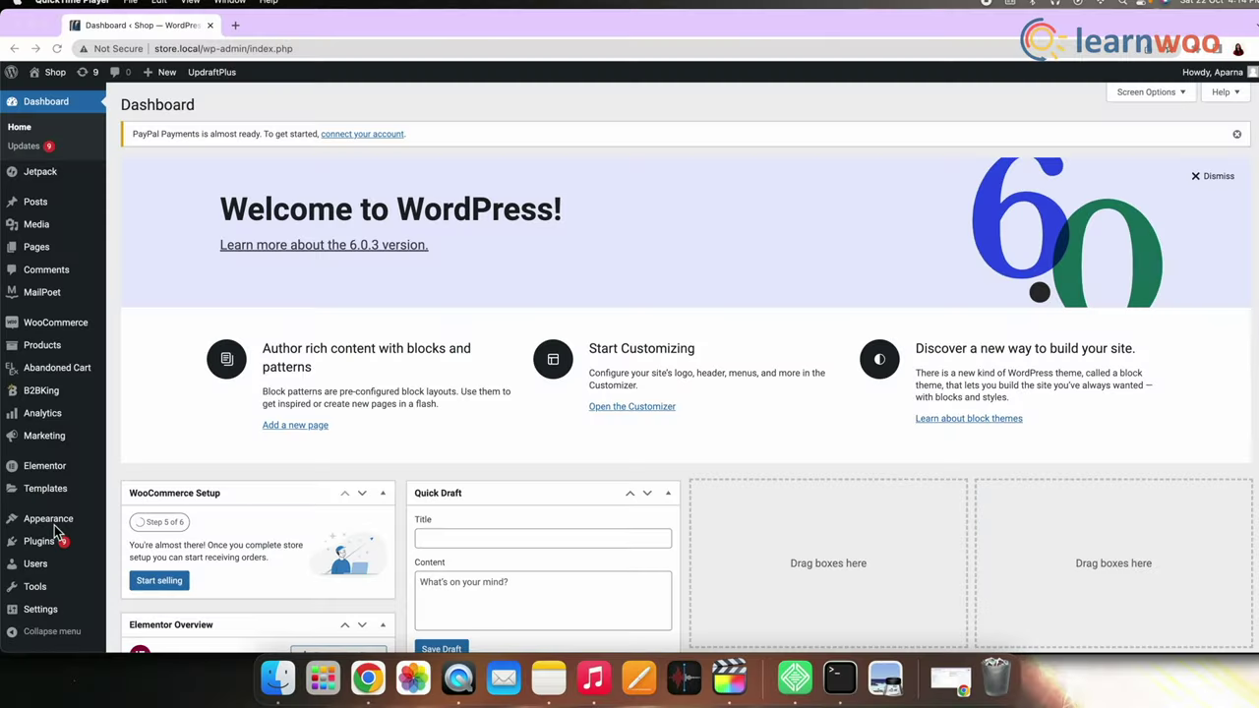
# - Open Storefront's functions.php in the Theme File Editor, then switch to its style.css stylesheet
pyautogui.moveTo(30, 520)
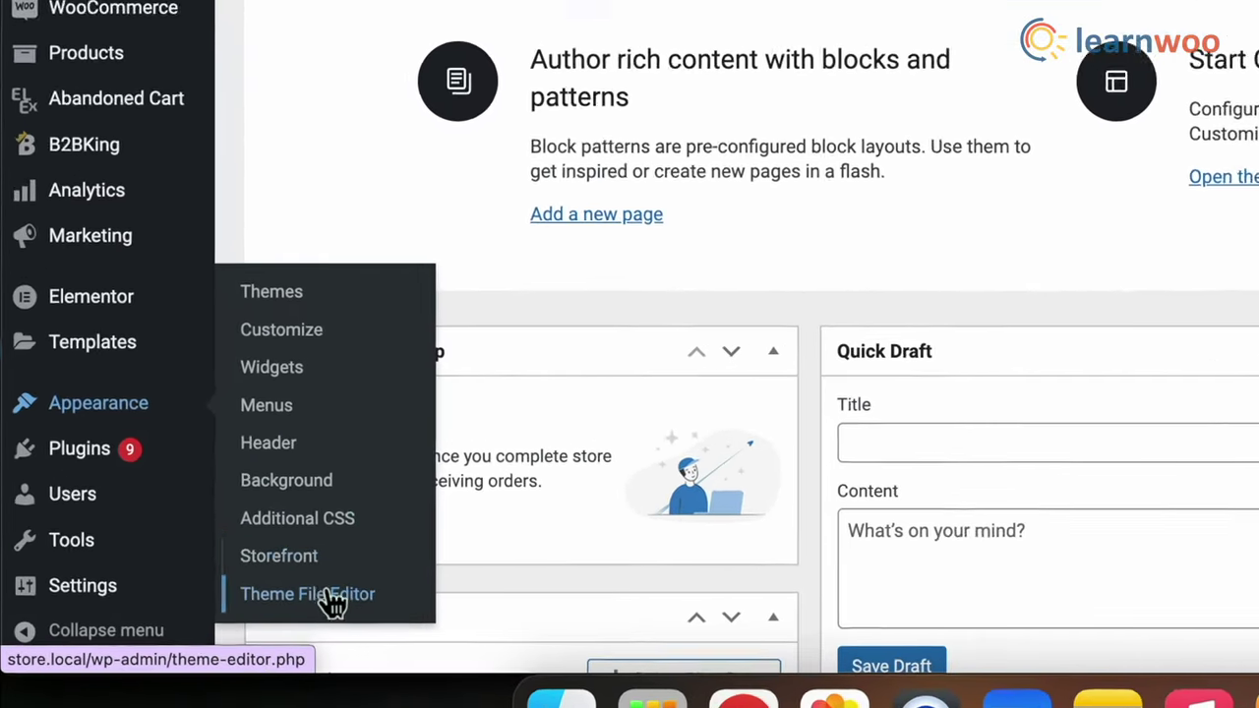
pyautogui.click(275, 598)
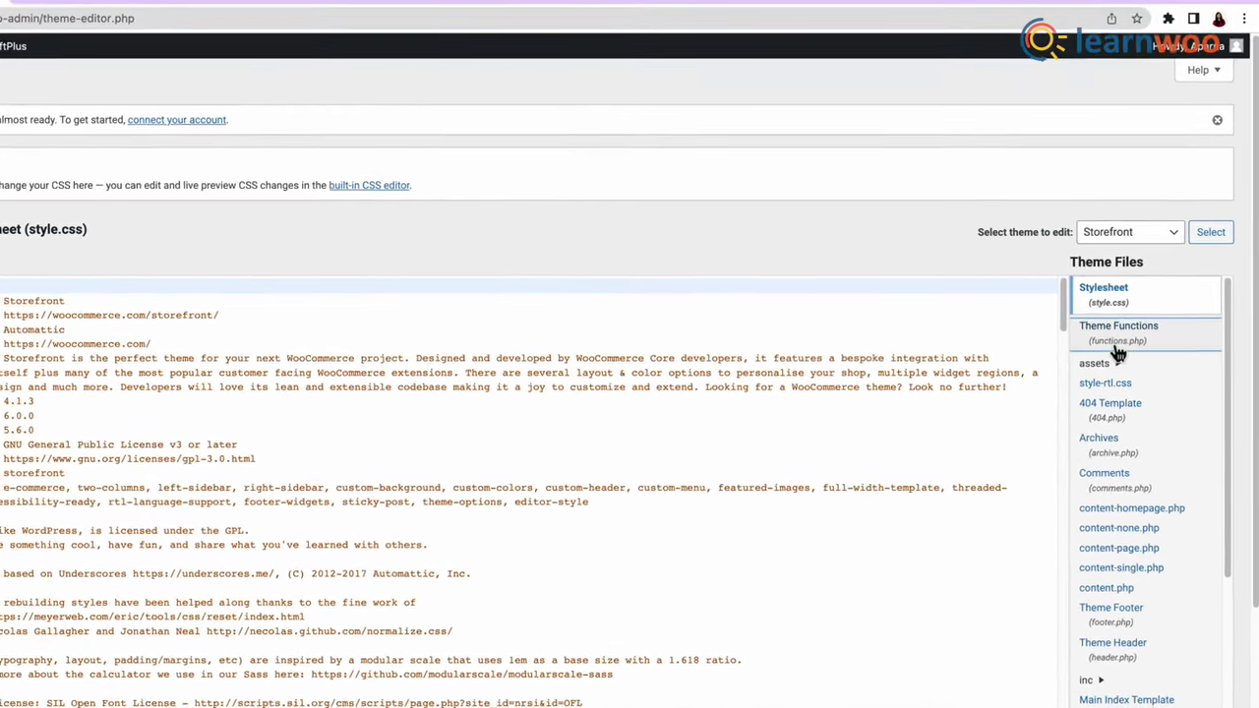
pyautogui.click(1116, 344)
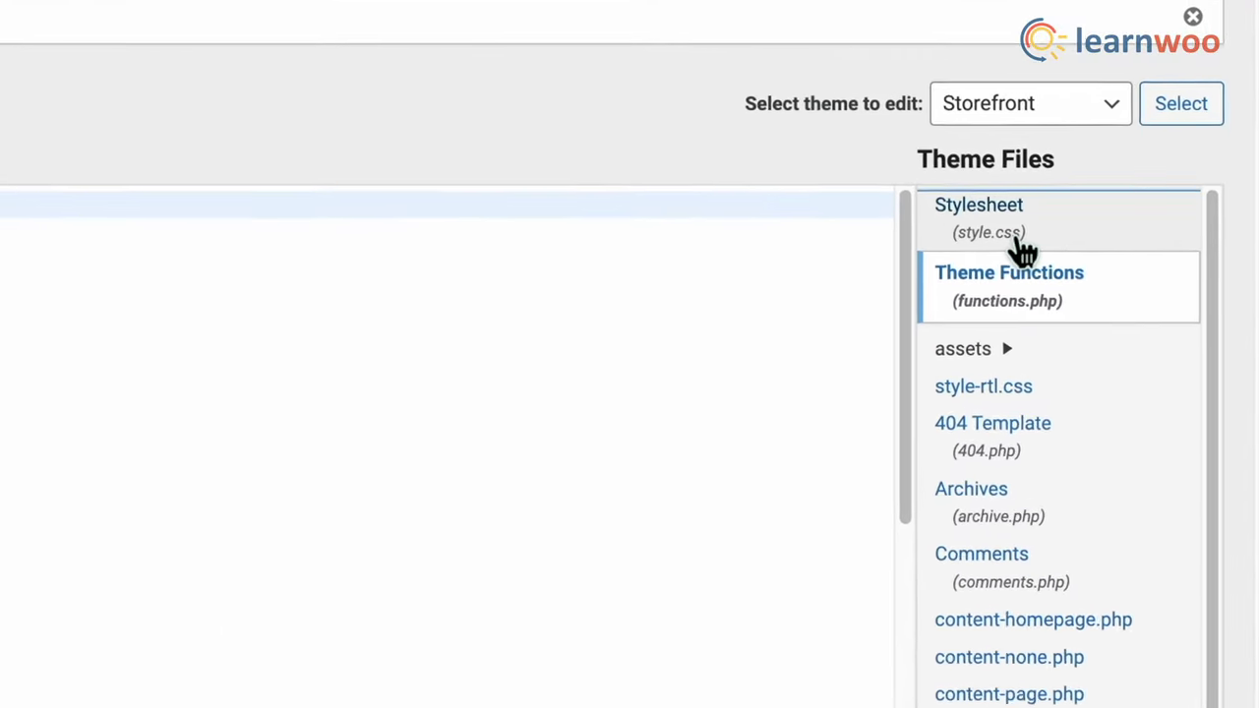
pyautogui.click(1027, 234)
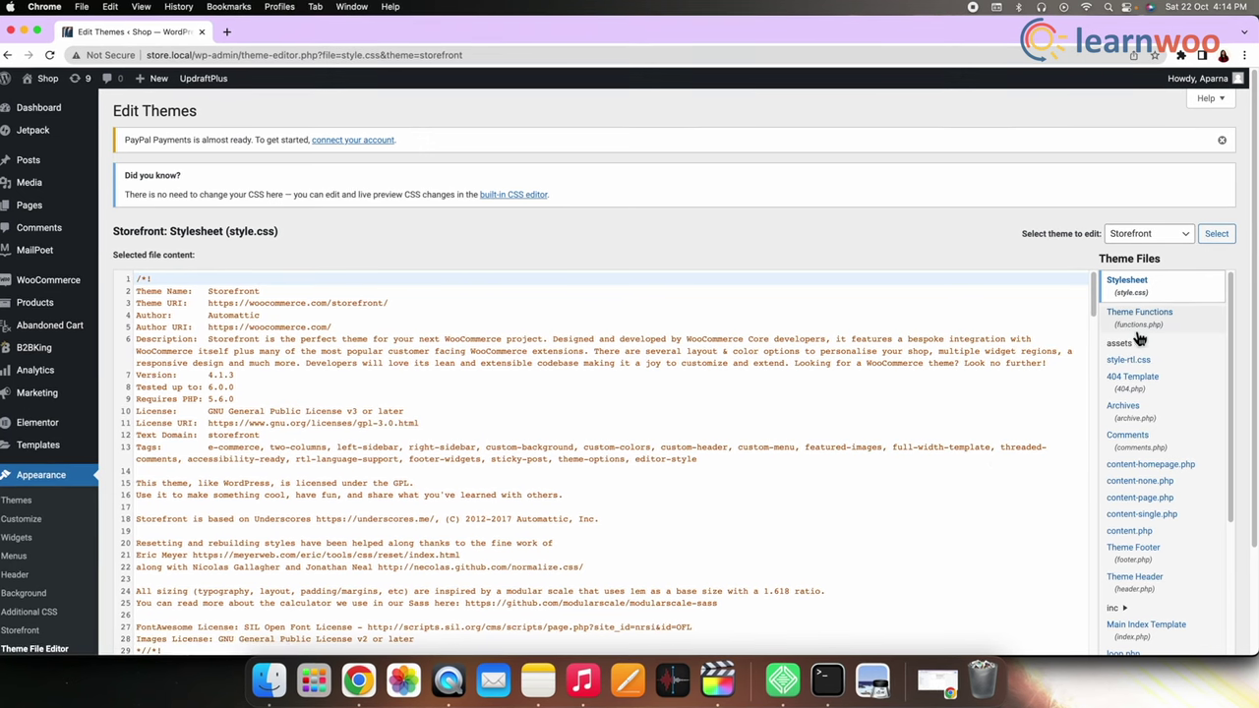
# - Paste the premium-support endpoint code after line 83 of Storefront's functions.php and save it
pyautogui.click(1131, 313)
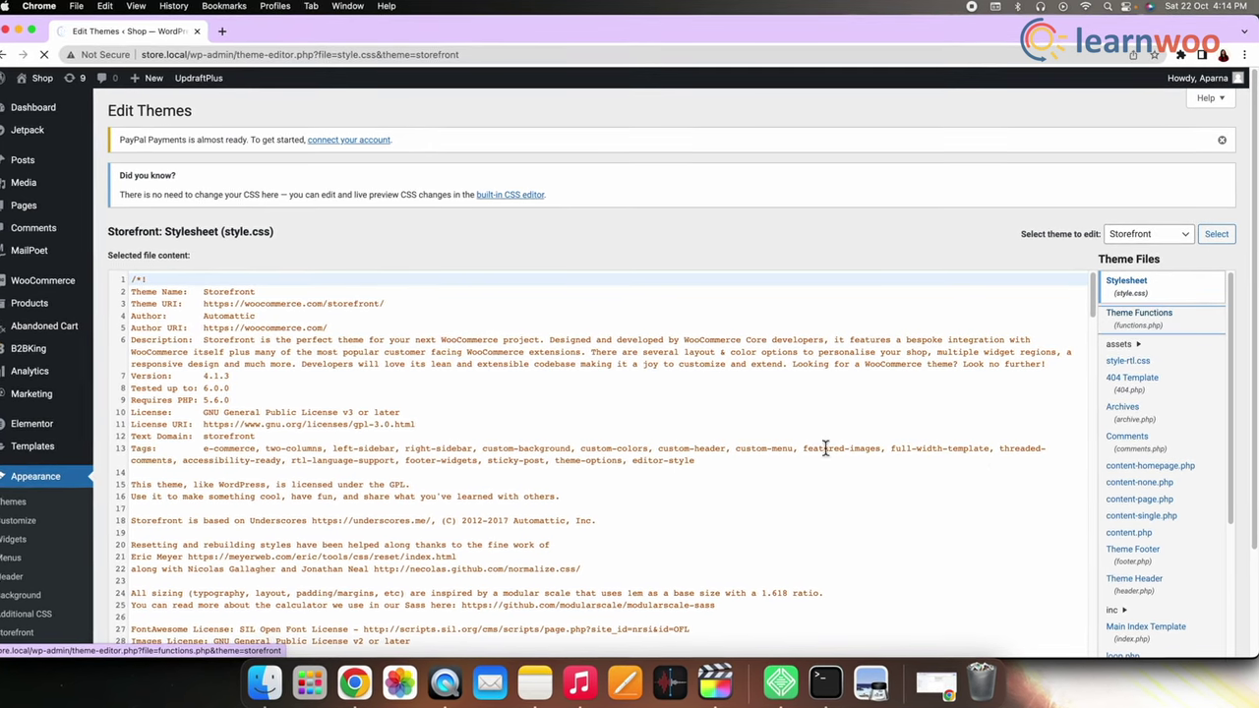
pyautogui.scroll(-8, 580, 513)
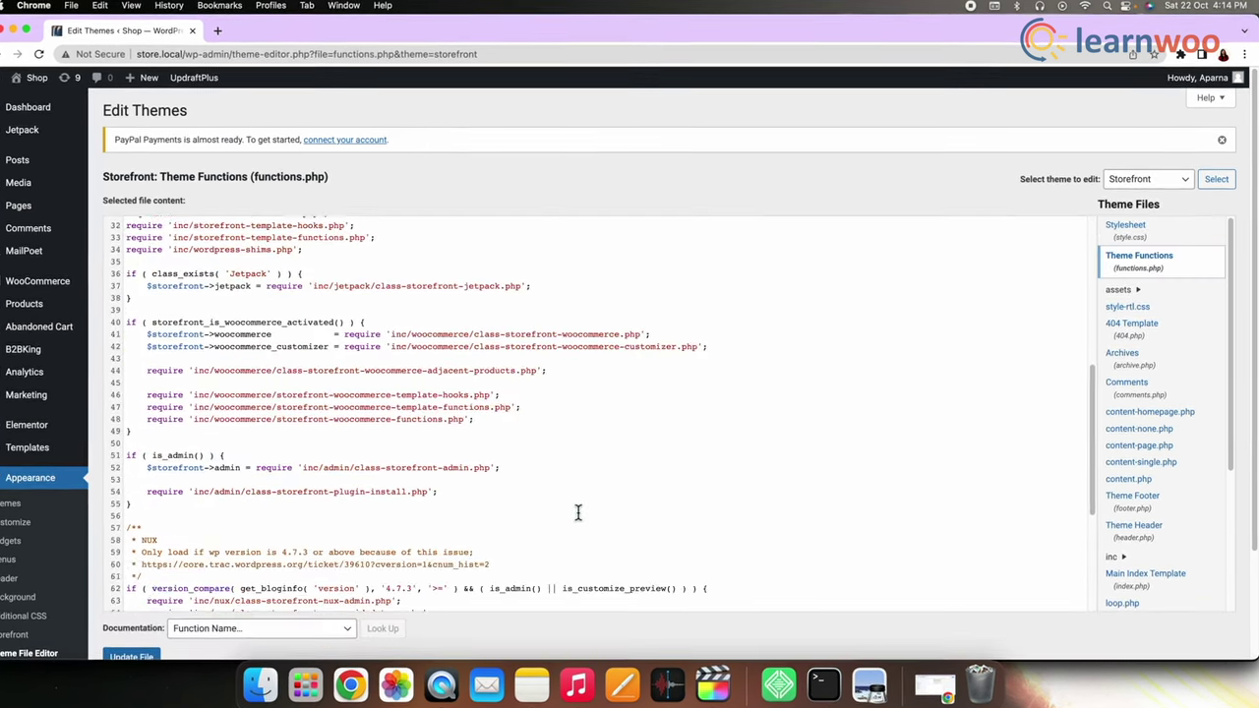
pyautogui.scroll(-5, 578, 512)
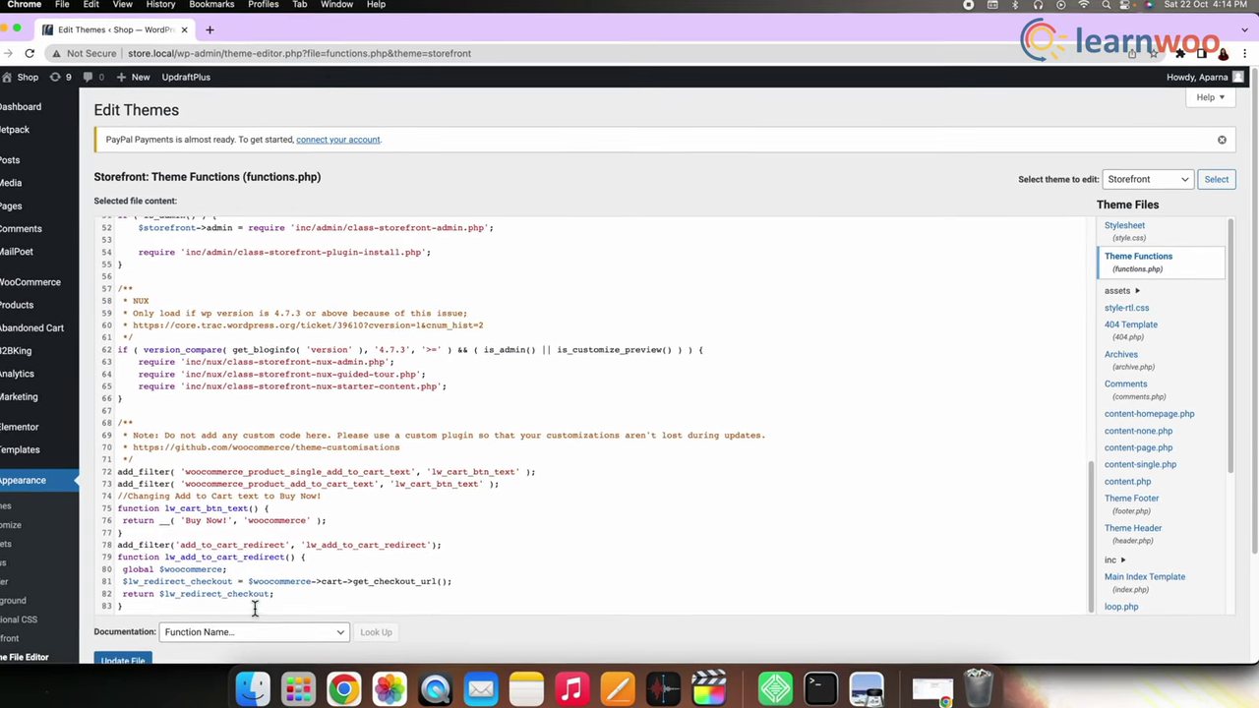
pyautogui.click(245, 605)
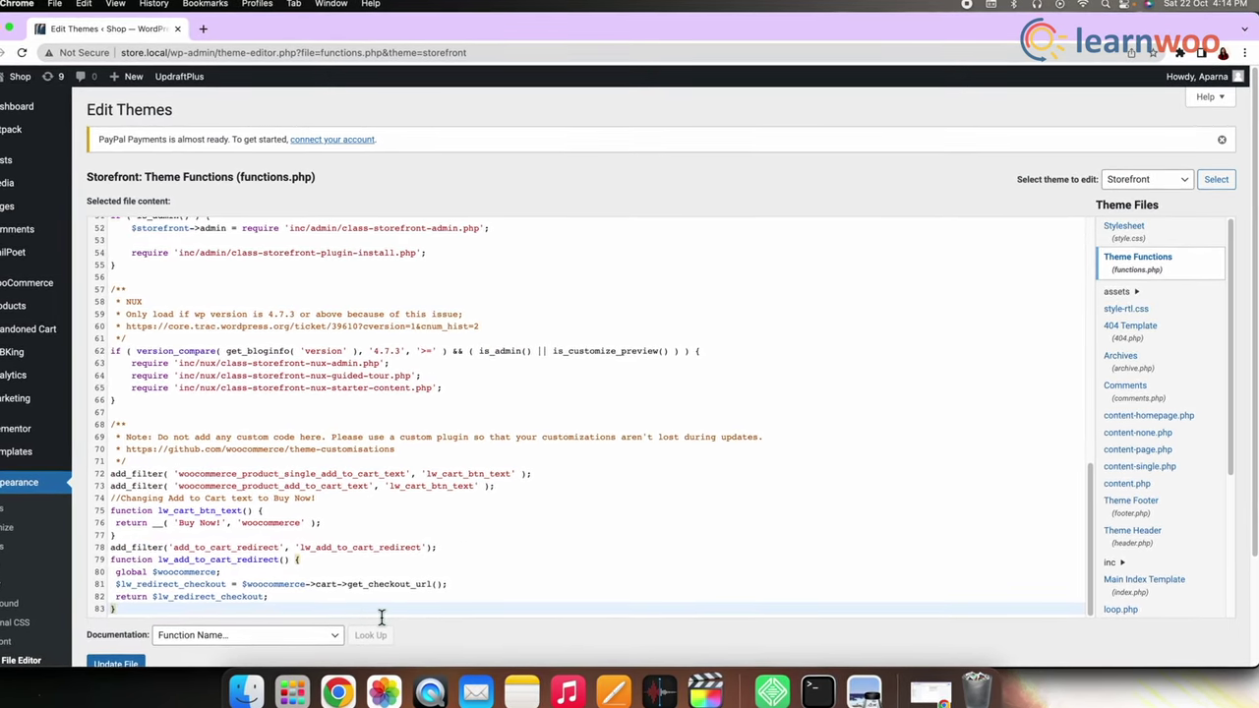
pyautogui.press('Return')
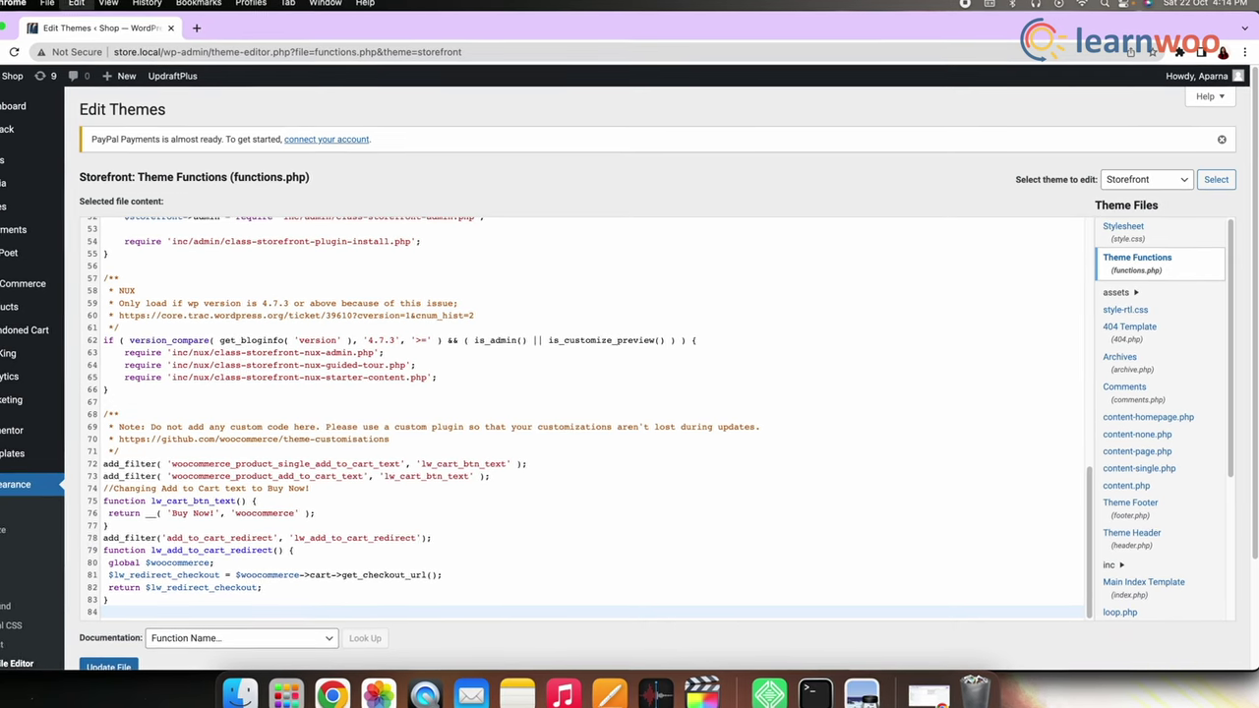
pyautogui.press('super+v')
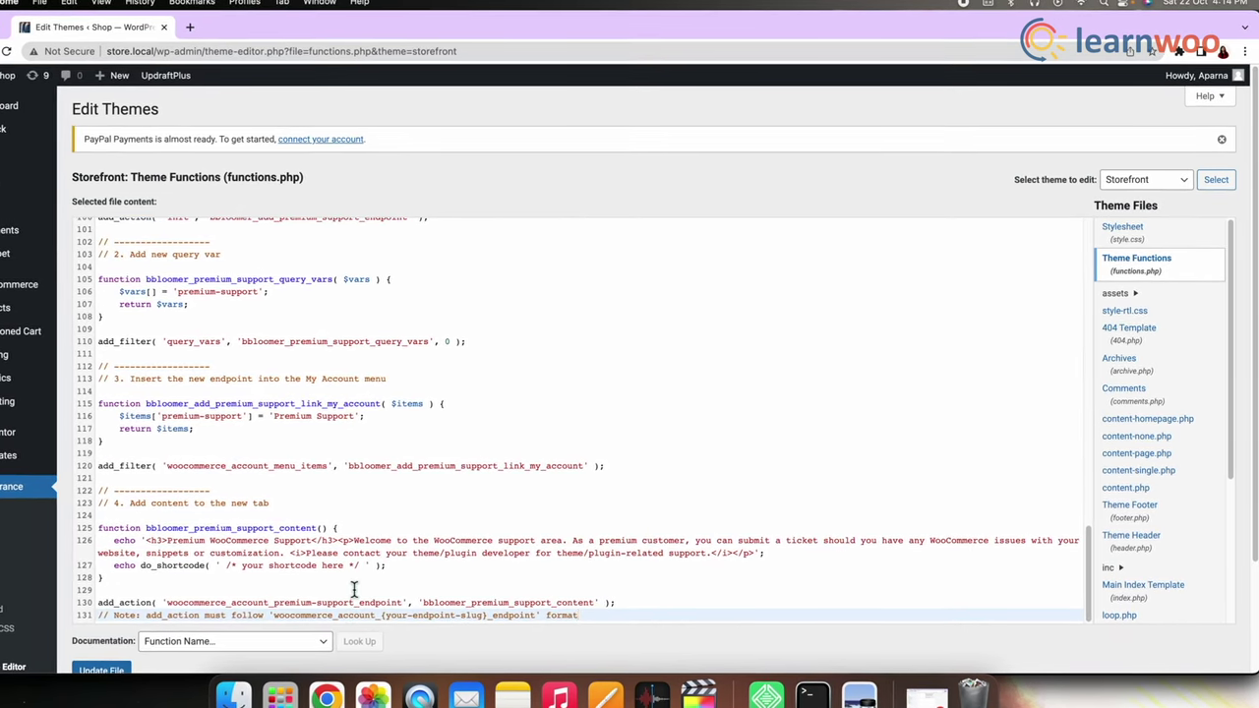
pyautogui.scroll(-3, 354, 604)
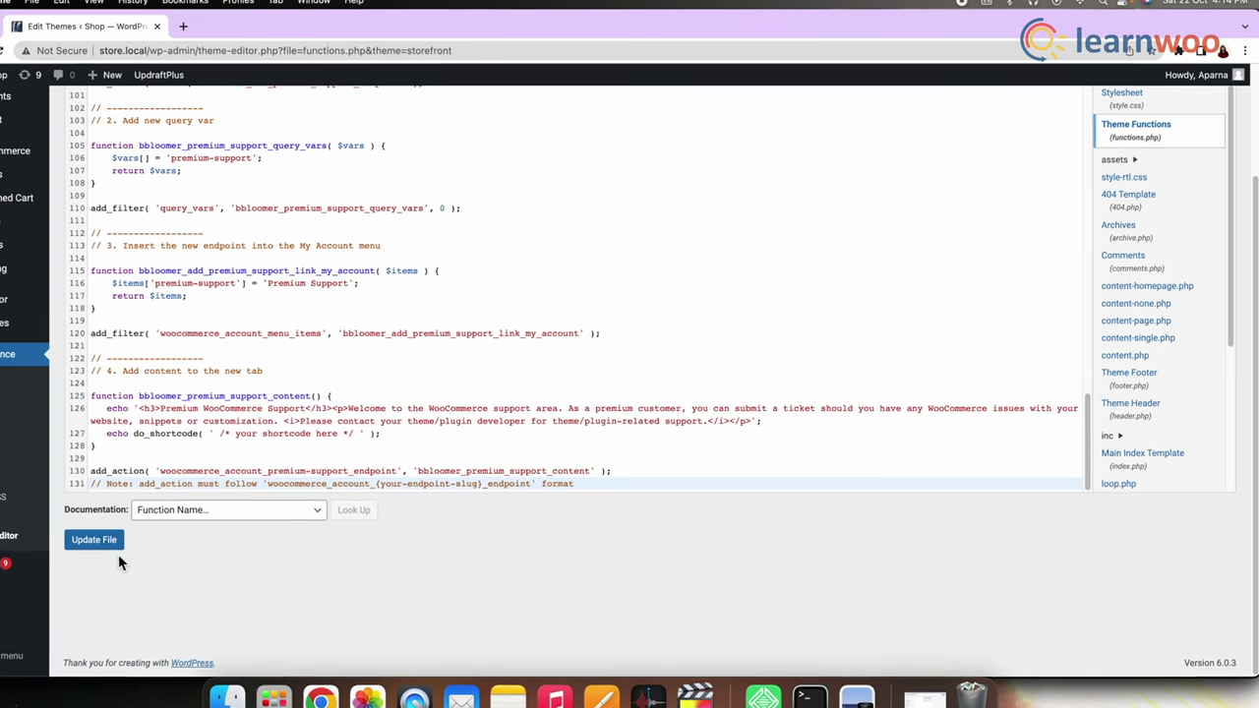
pyautogui.click(98, 541)
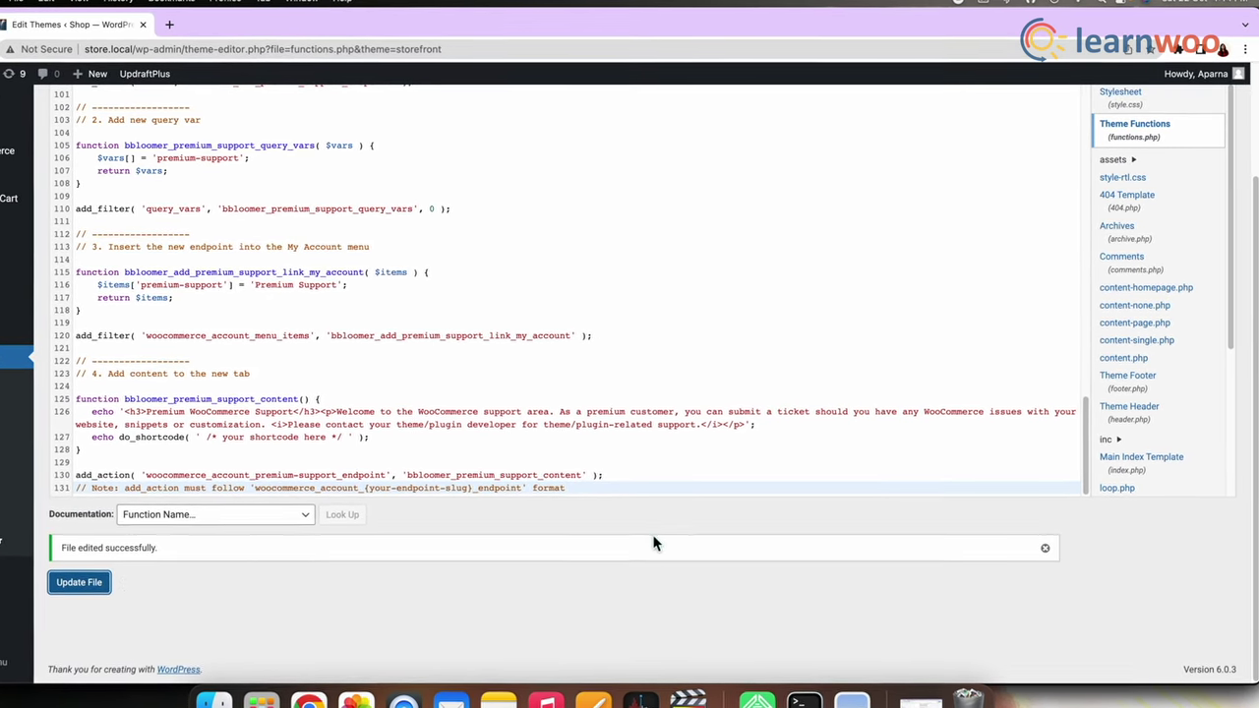
# - Reload functions.php and scroll through it to check the saved premium-support code
pyautogui.scroll(5, 646, 507)
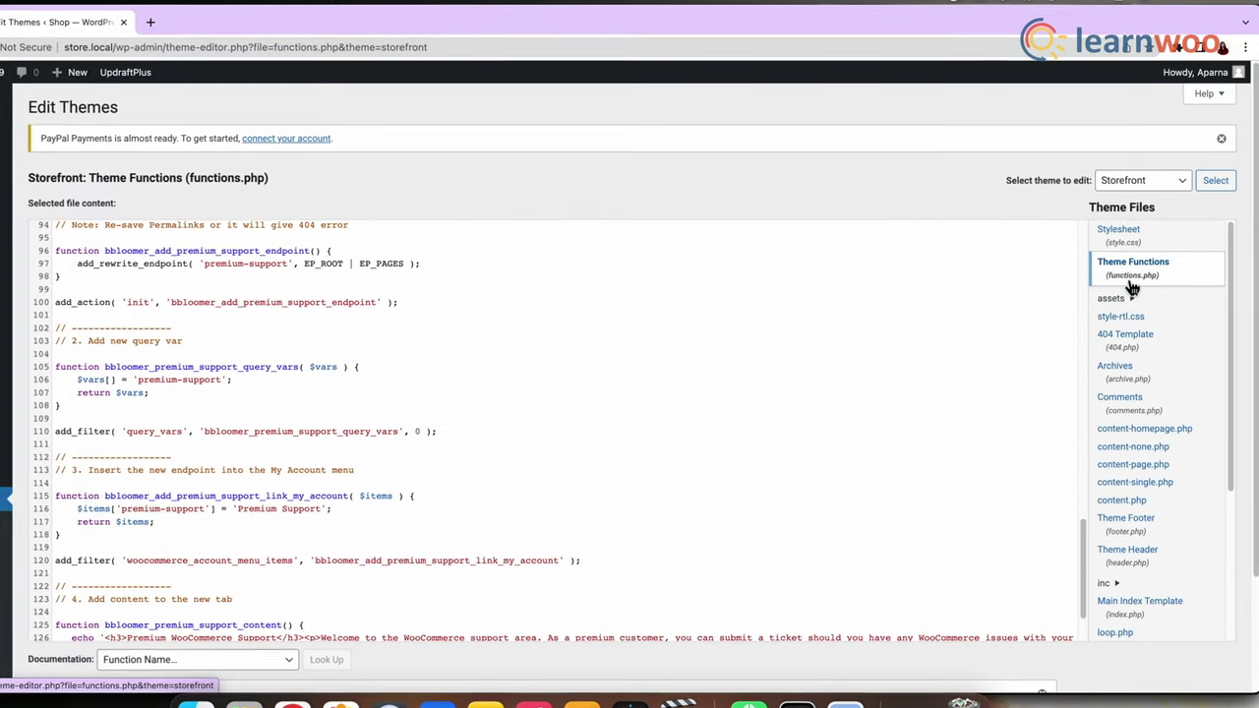
pyautogui.click(1131, 285)
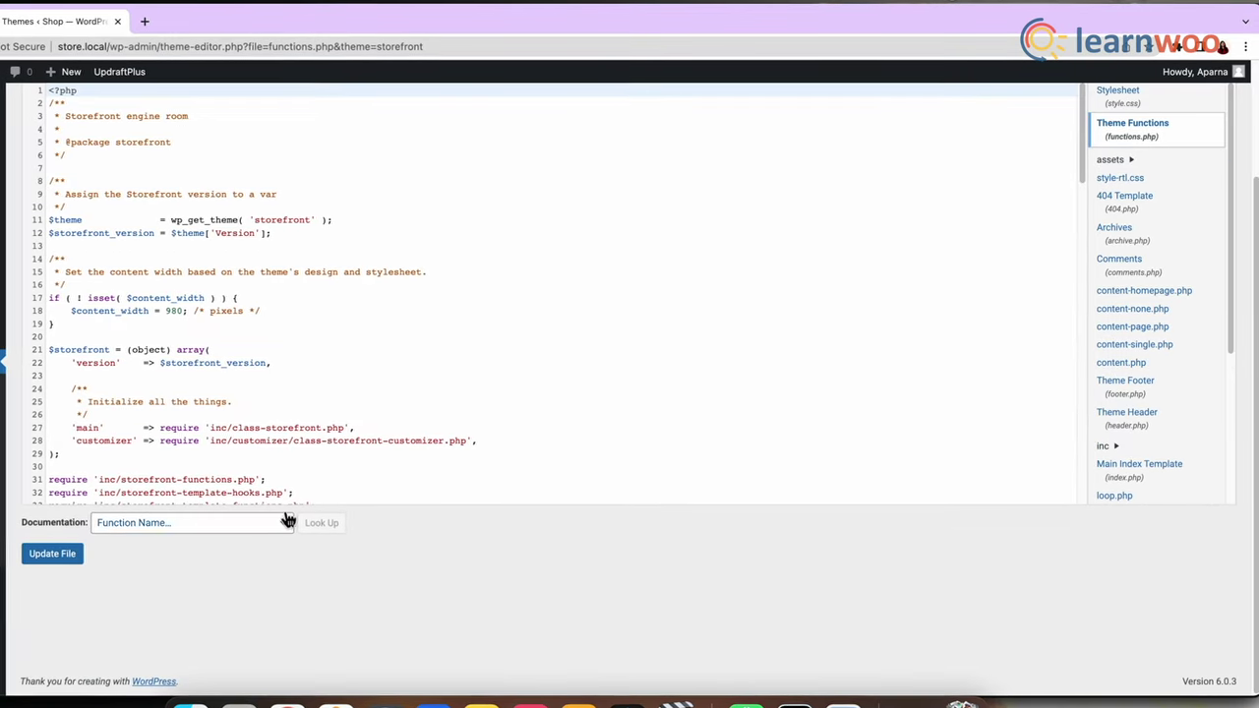
pyautogui.scroll(-15, 320, 458)
pyautogui.scroll(-10, 321, 458)
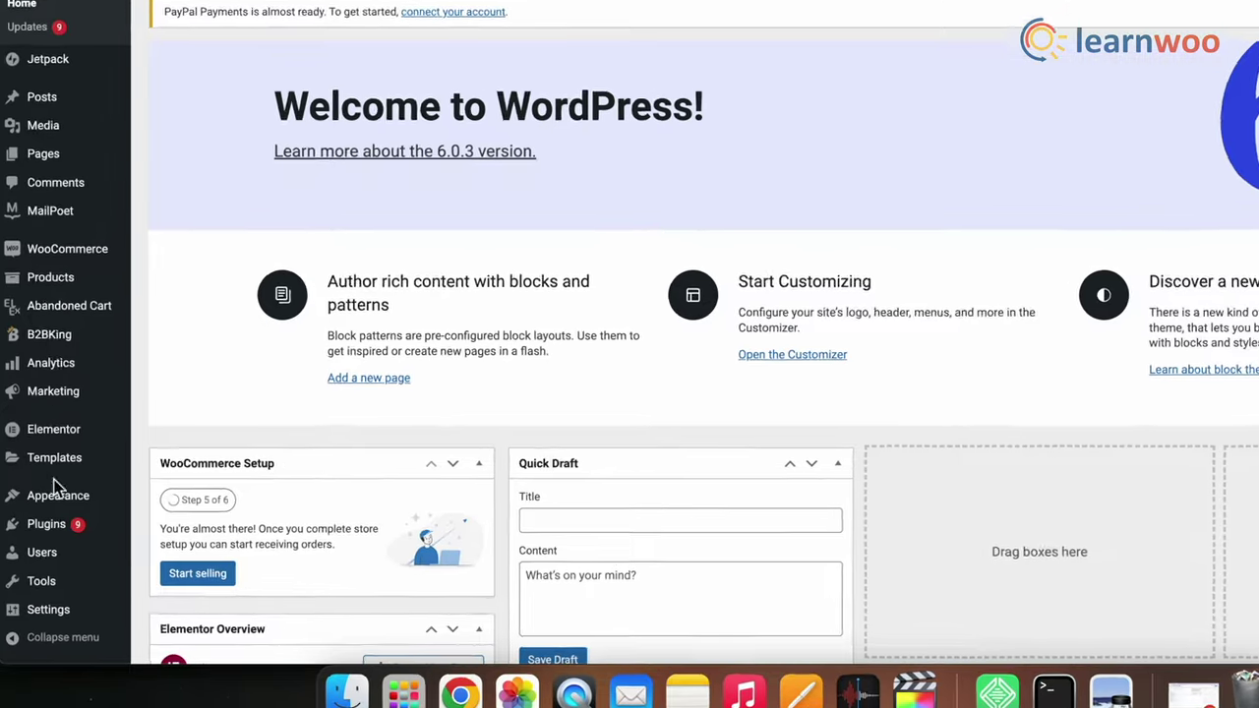
# - Search new plugins for 'WPEverest' and install the User Registration plugin from its details
pyautogui.click(47, 542)
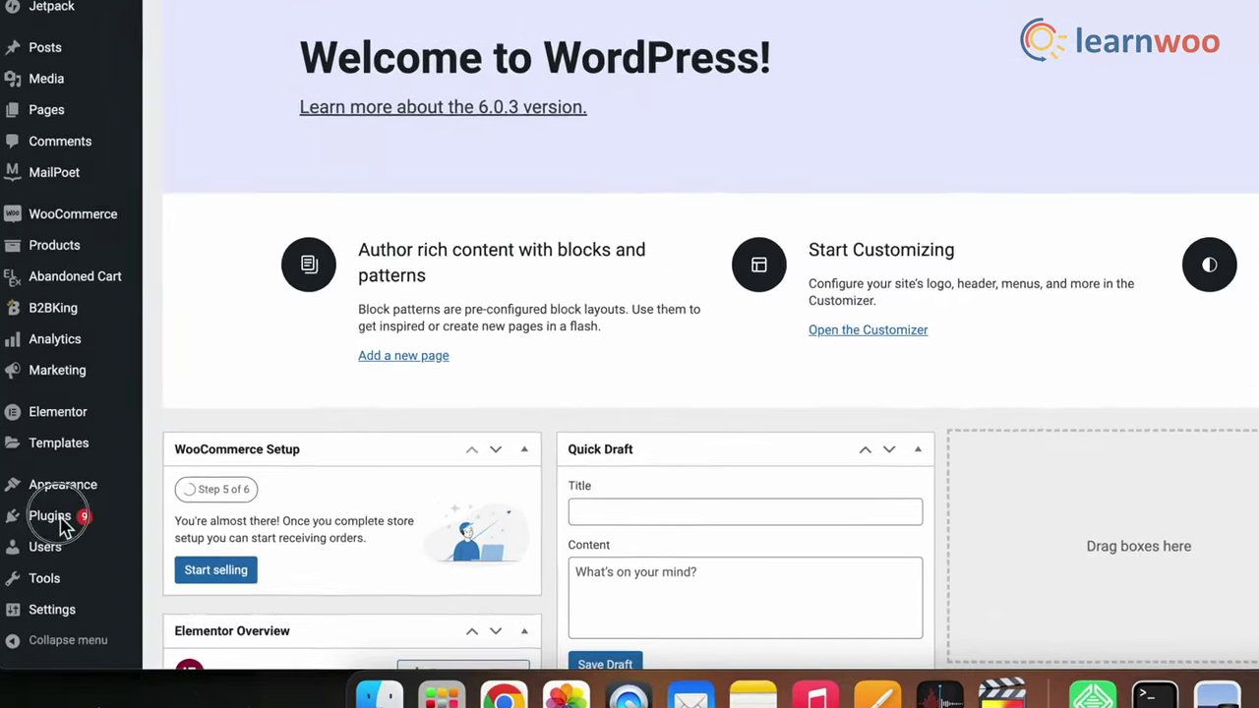
pyautogui.moveTo(62, 522)
pyautogui.click(201, 543)
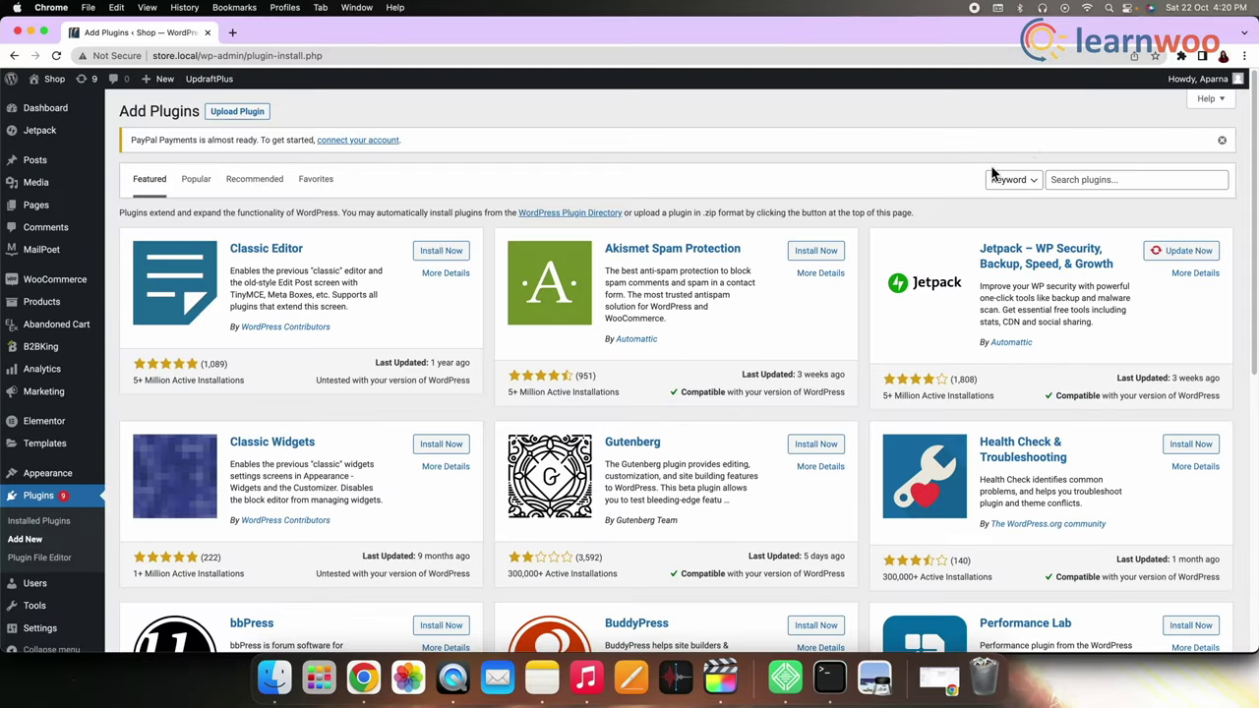
pyautogui.click(1082, 179)
pyautogui.write('WPEver')
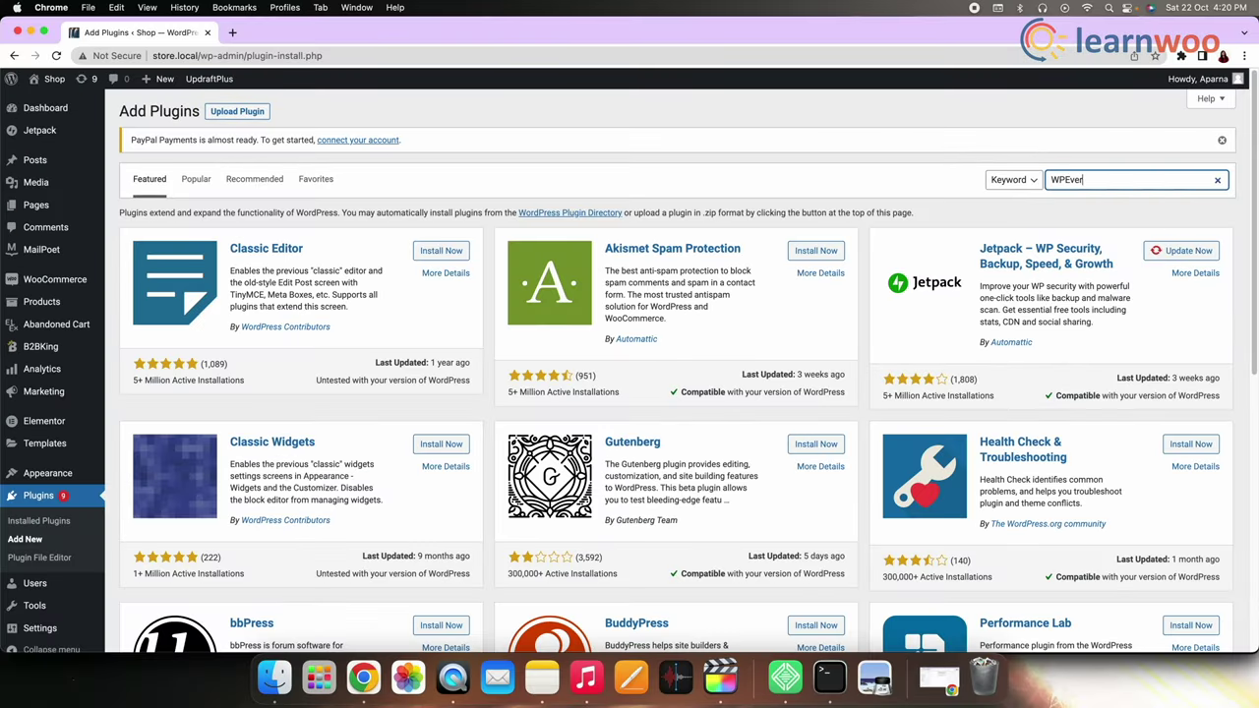
pyautogui.write('est')
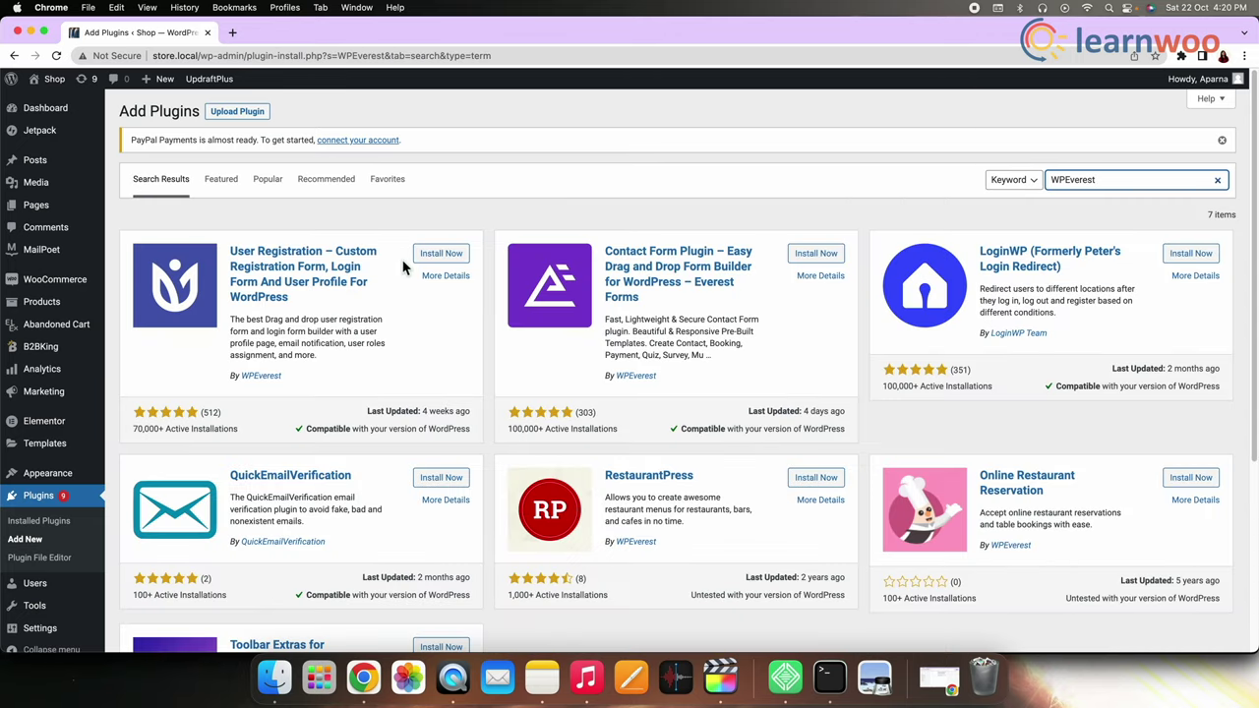
pyautogui.click(432, 275)
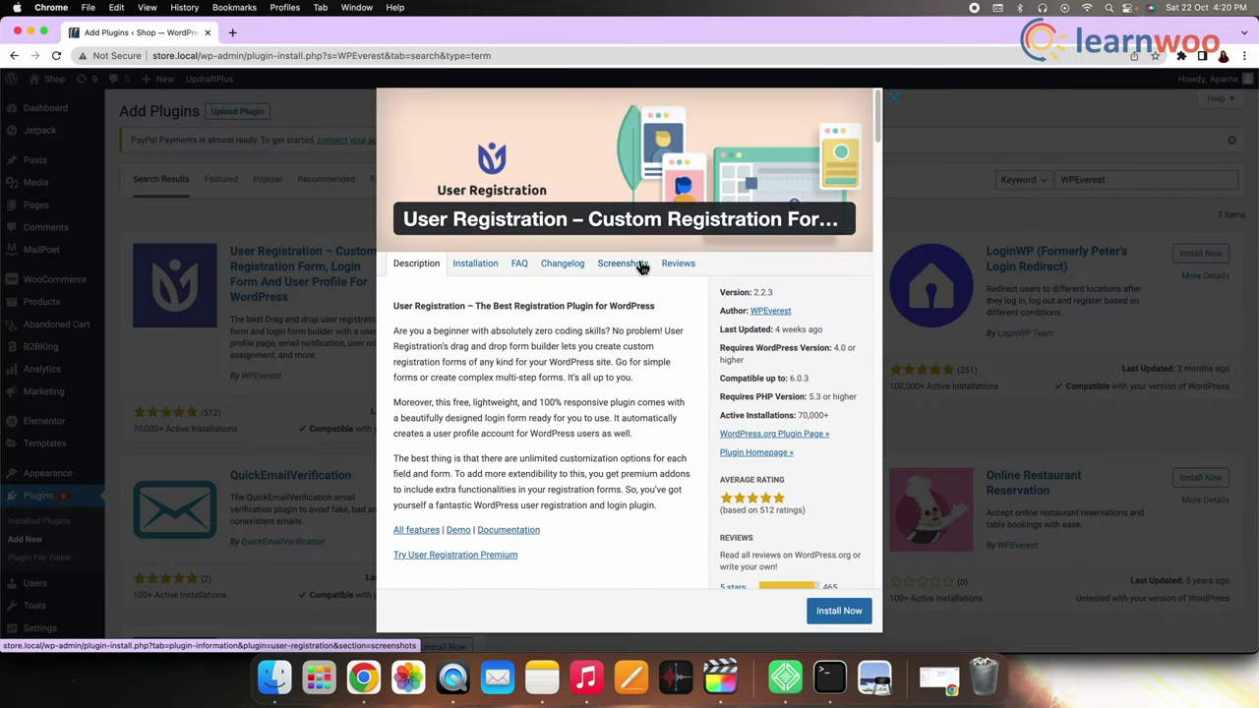
pyautogui.click(838, 611)
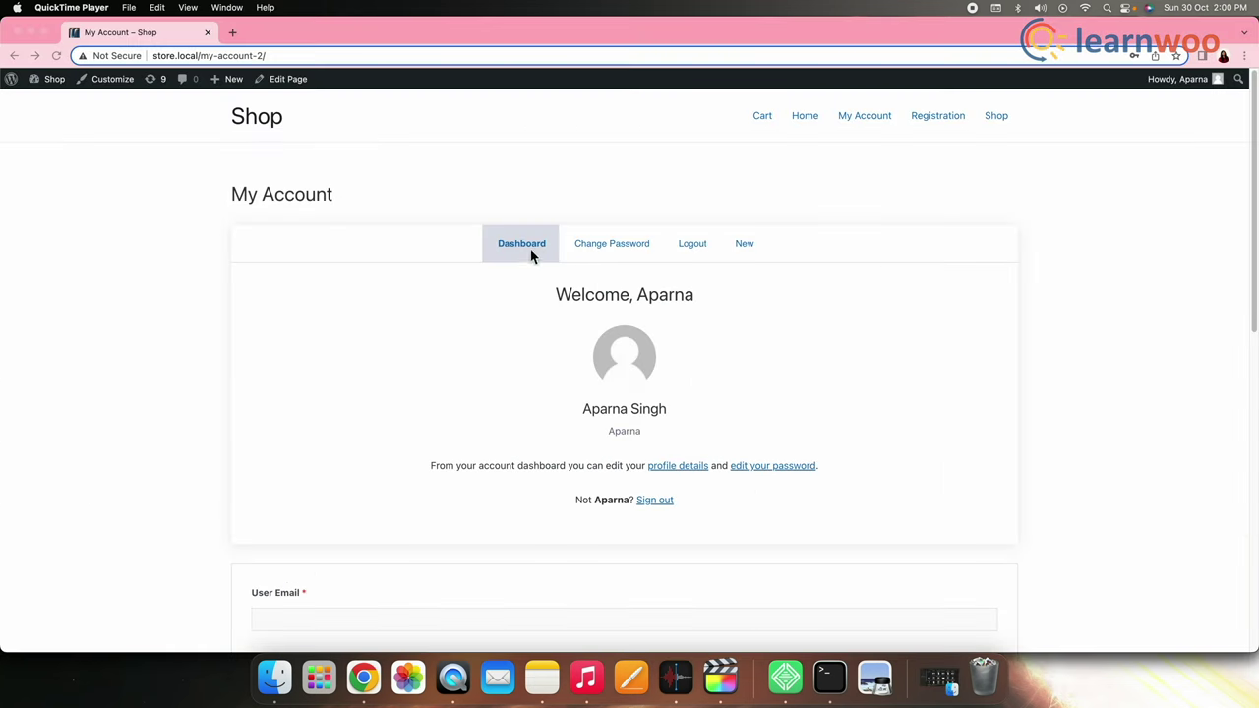
# - Open the Theme File Editor from the Dashboard via Appearance
pyautogui.click(609, 252)
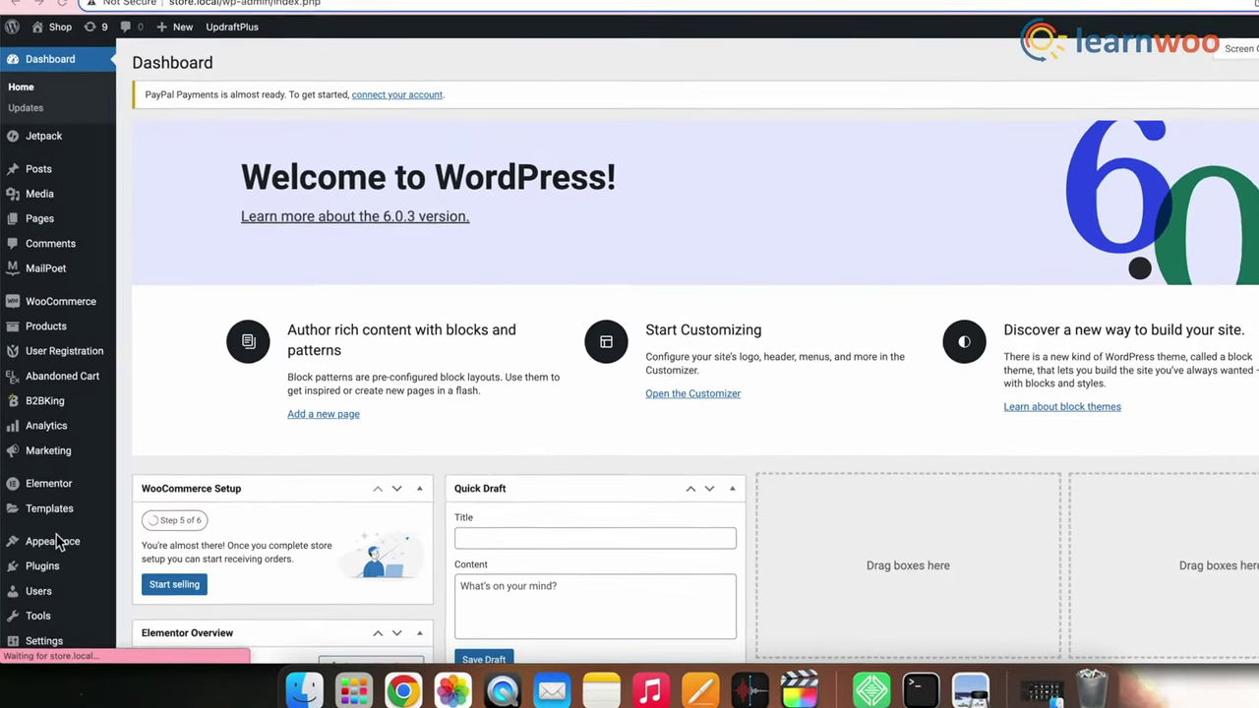
pyautogui.moveTo(57, 541)
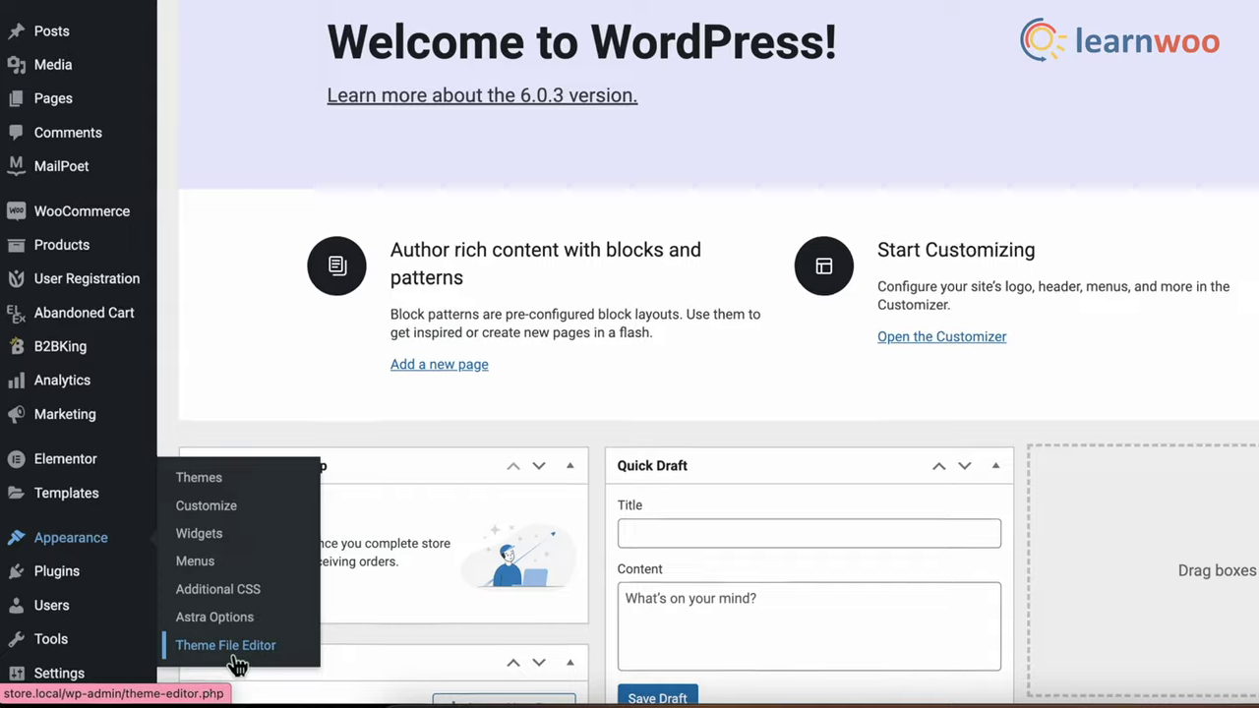
pyautogui.click(219, 639)
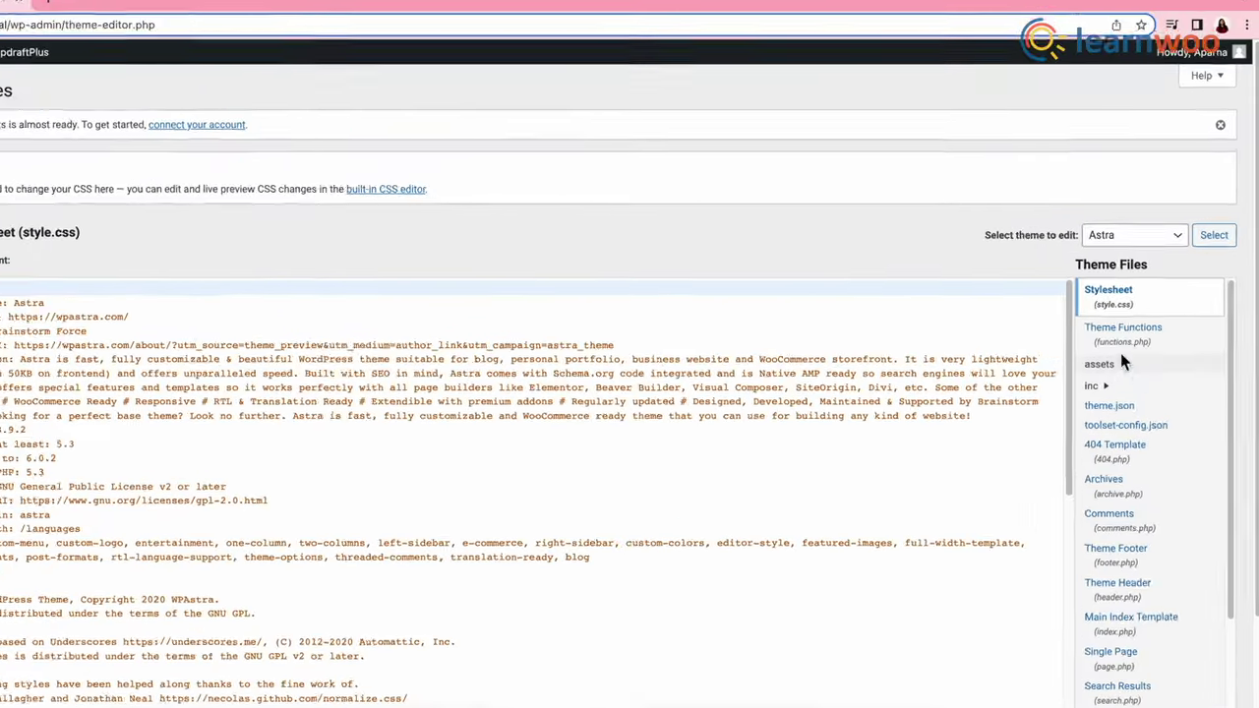
# - Append the New-tab menu filter, endpoint registration and content function to Astra's functions.php
pyautogui.click(1122, 337)
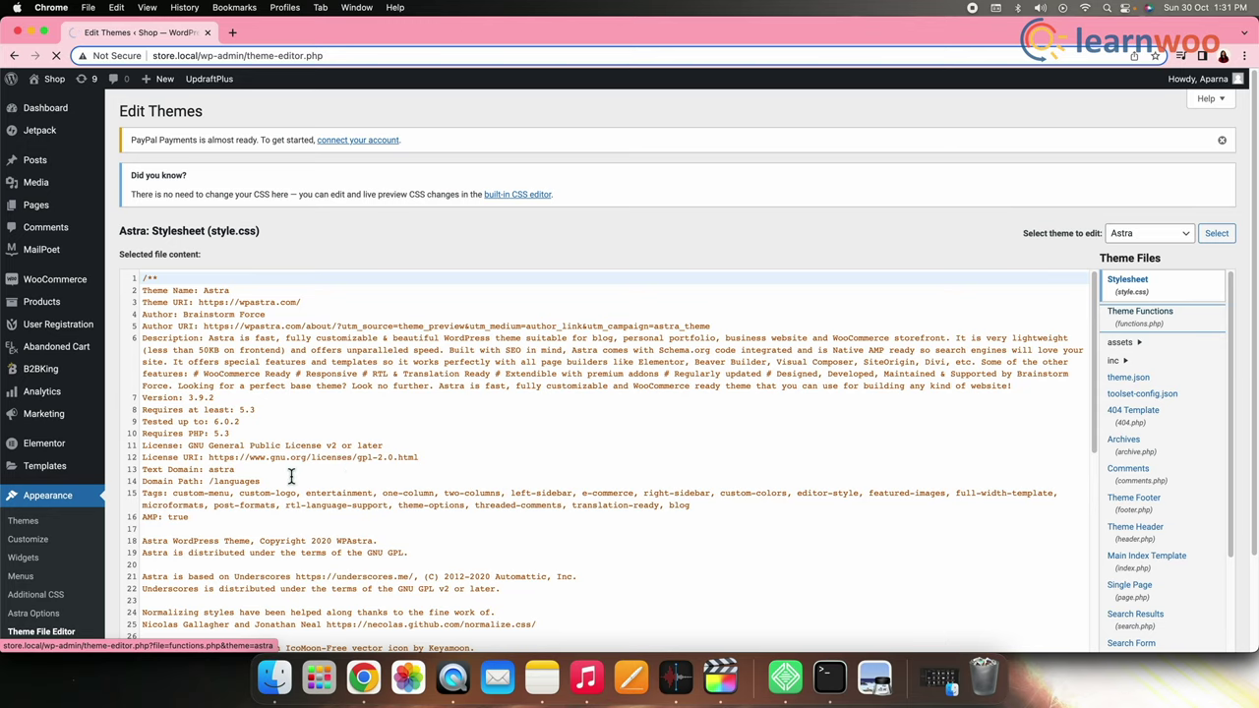
pyautogui.scroll(-15, 291, 476)
pyautogui.scroll(-10, 291, 476)
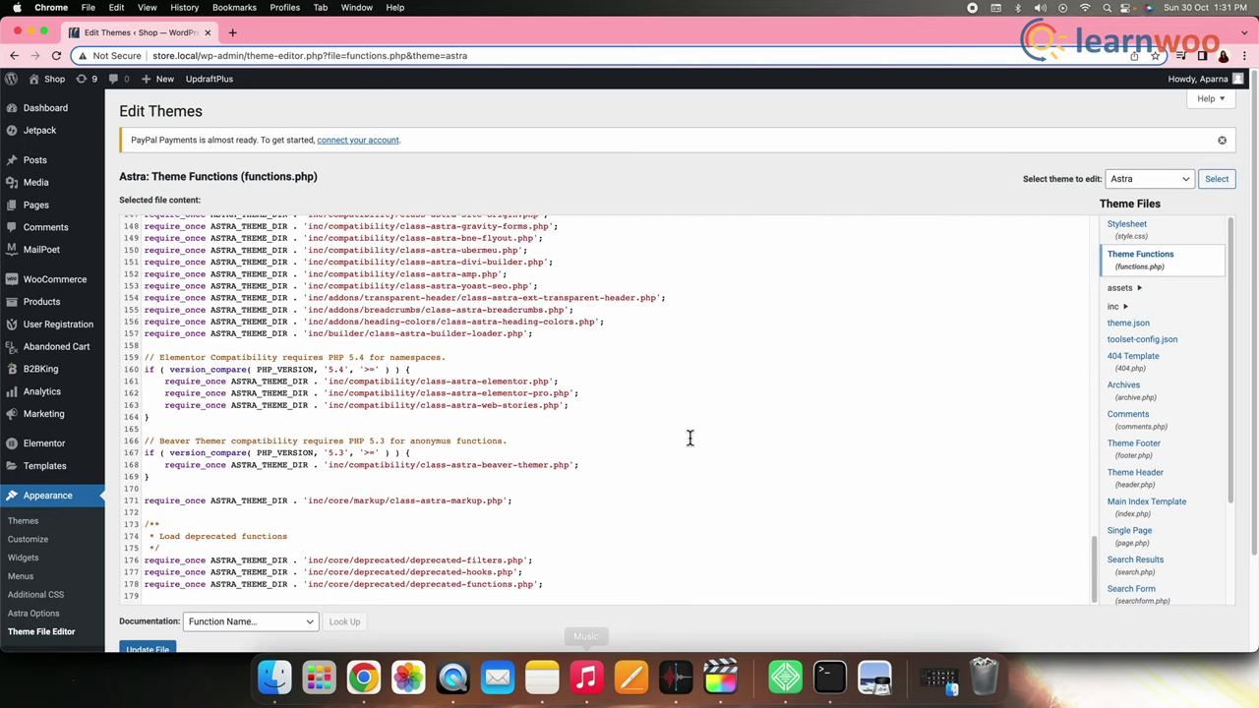
pyautogui.press('super+ctrl+Escape')
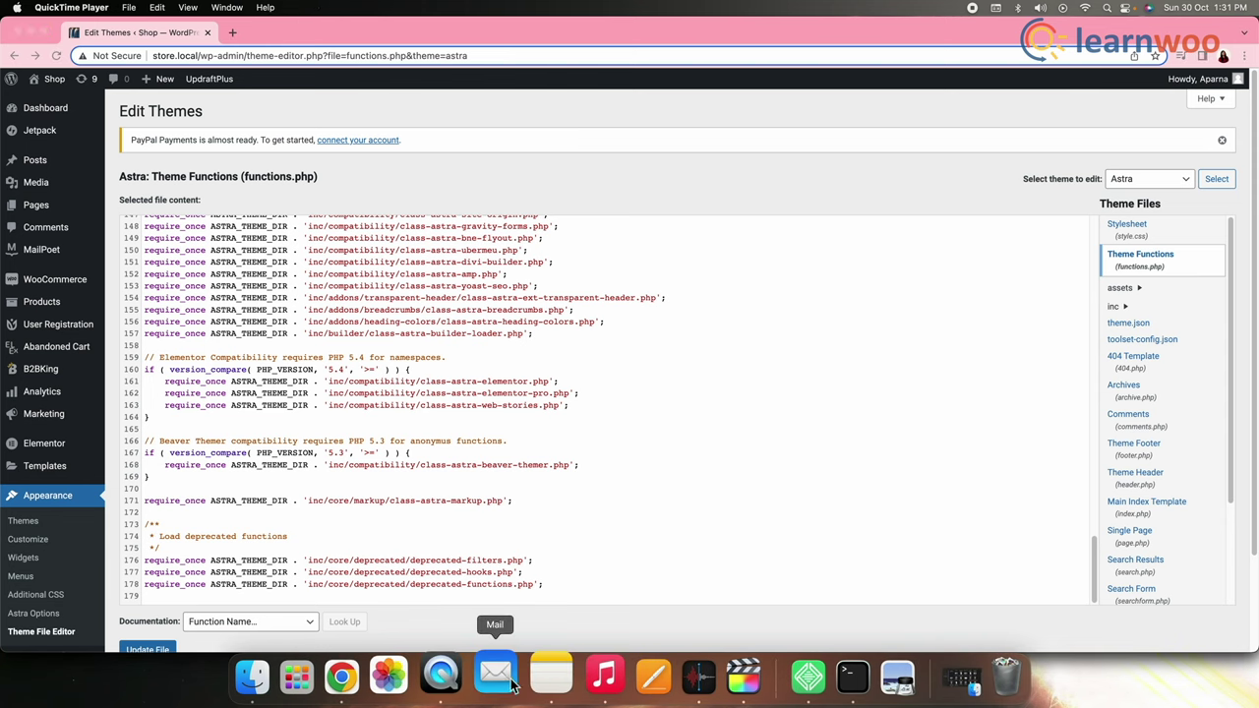
pyautogui.click(165, 596)
pyautogui.write("add_filter( 'user_registration_account_menu_items', 'ur_custom_menu_items', 10, 1 ); function ur_custom_menu_items( $items ) { \t$items['new-item'] = __( 'New', 'user-registration' ); \treturn $items; }")
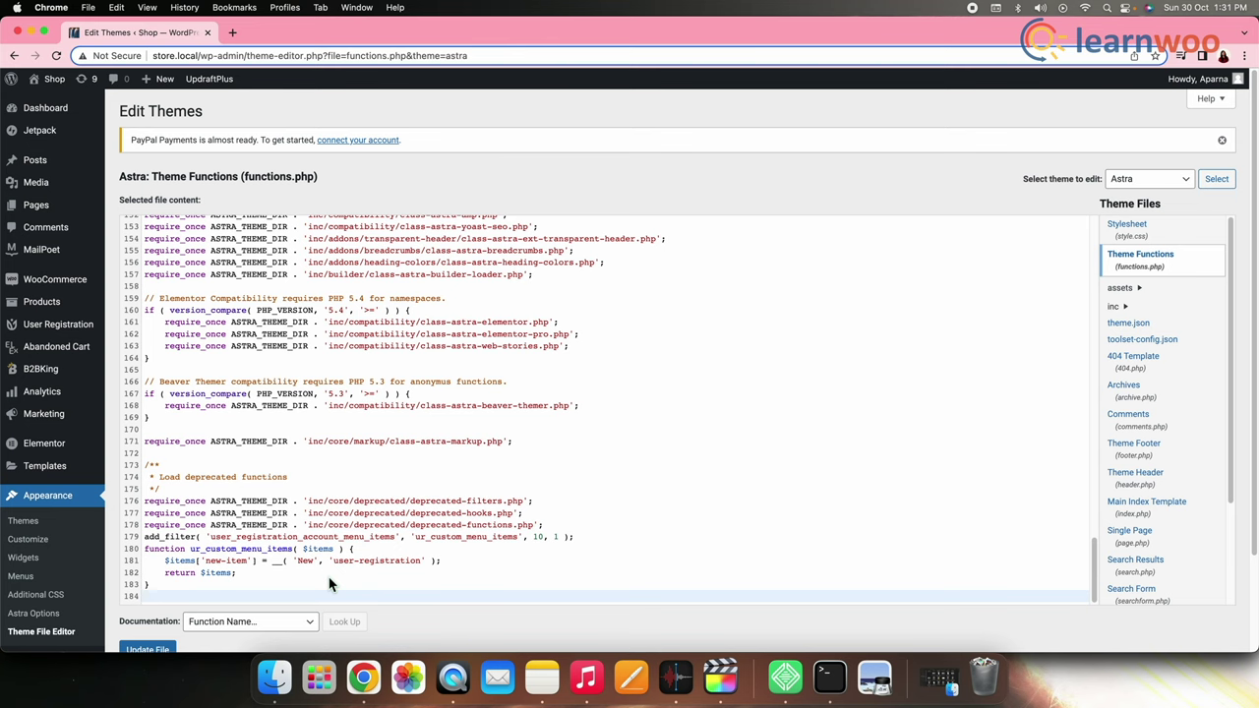
pyautogui.write("add_action( 'init', 'user_registration_add_new_my_account_endpoint' ); function user_registration_add_new_my_account_endpoint() { \tadd_rewrite_endpoint( 'new-item', EP_PAGES ); }")
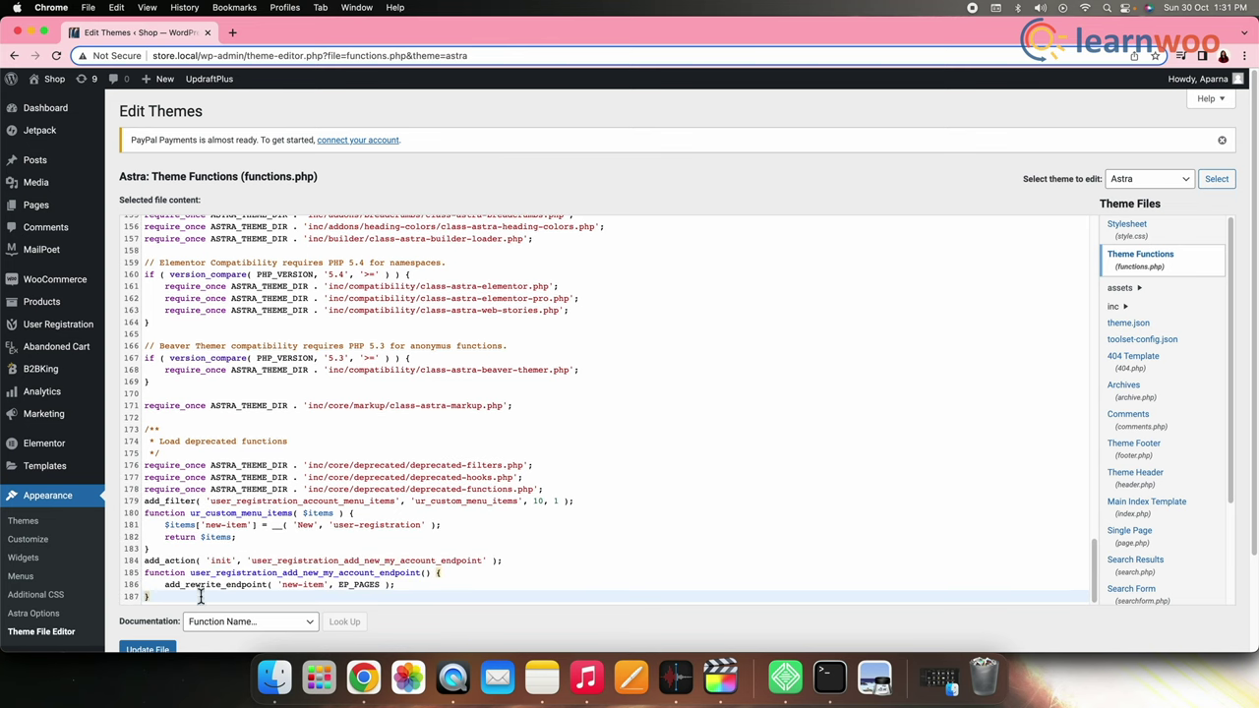
pyautogui.press('Return')
pyautogui.write("function user_registration_new_item_endpoint_content() {     echo 'Your new content'; } add_action( 'user_registration_account_new-item_endpoint', 'user_registration_new_item_endpoint_content' );")
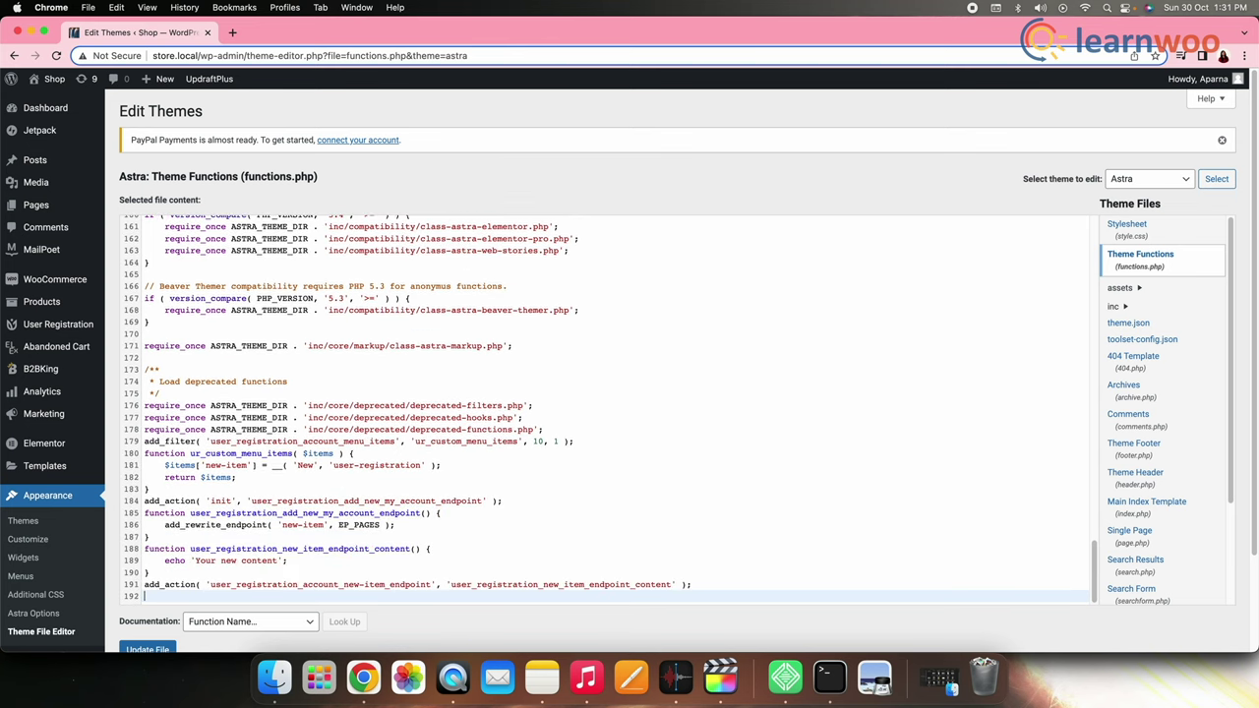
pyautogui.scroll(-3, 160, 562)
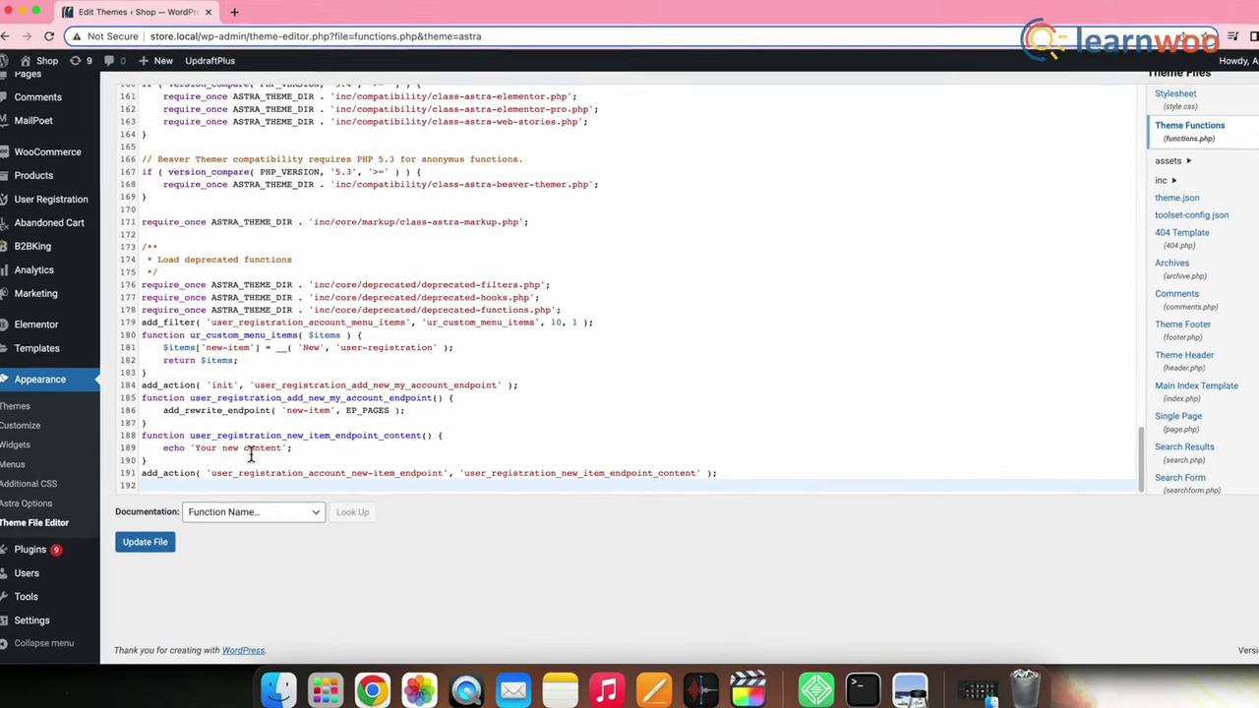
pyautogui.moveTo(196, 450); pyautogui.dragTo(326, 472)
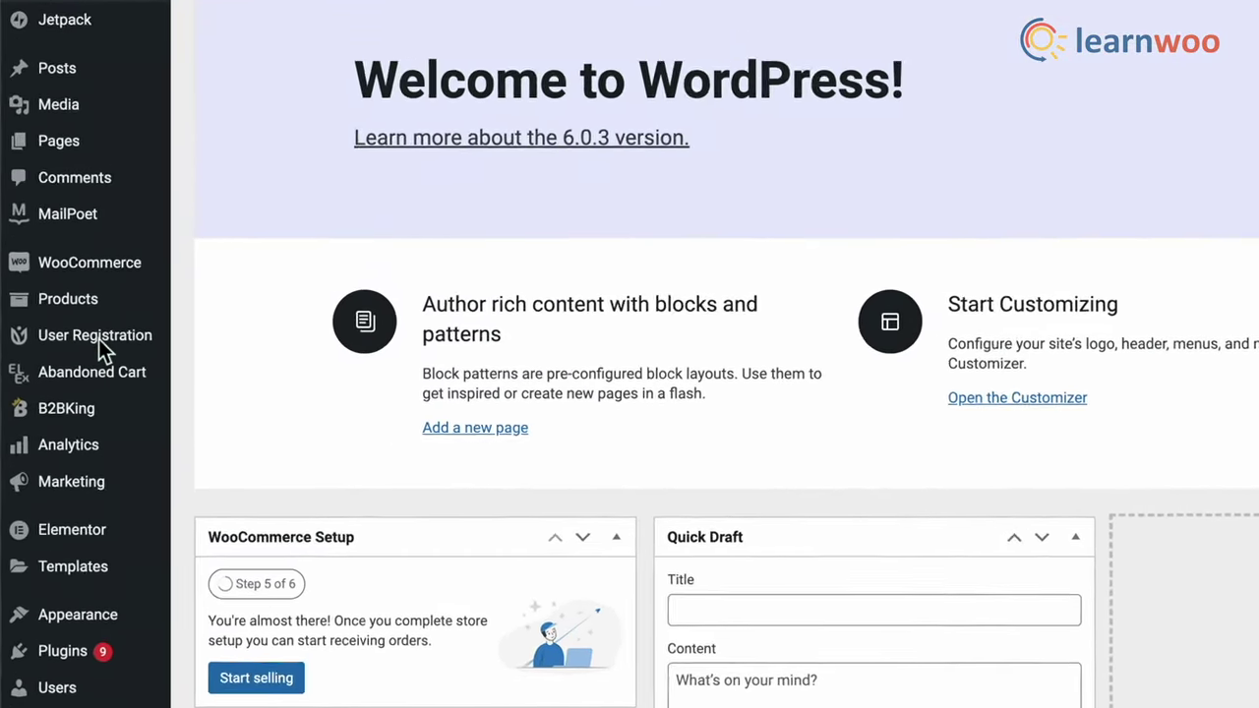
# - Show the User Registration submenu in the admin sidebar
pyautogui.moveTo(91, 346)
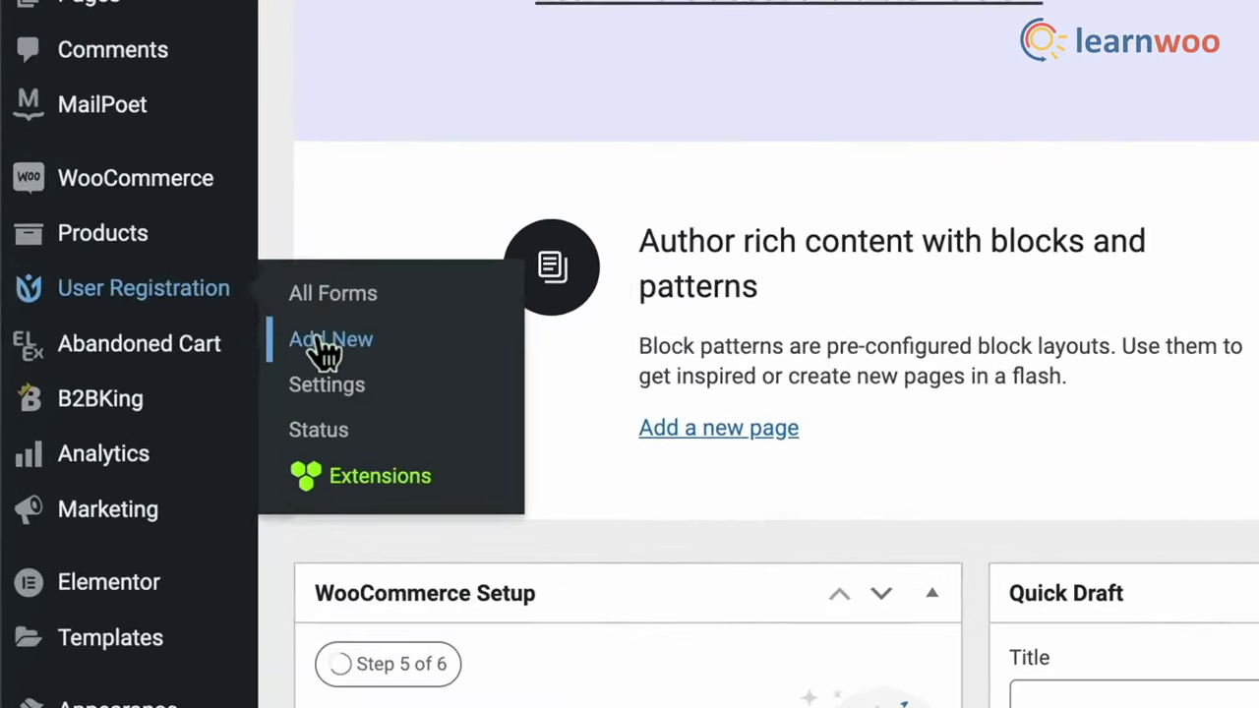
# - Start a new User Registration form and dismiss the Keyboard Shortcut Keys dialog
pyautogui.click(300, 346)
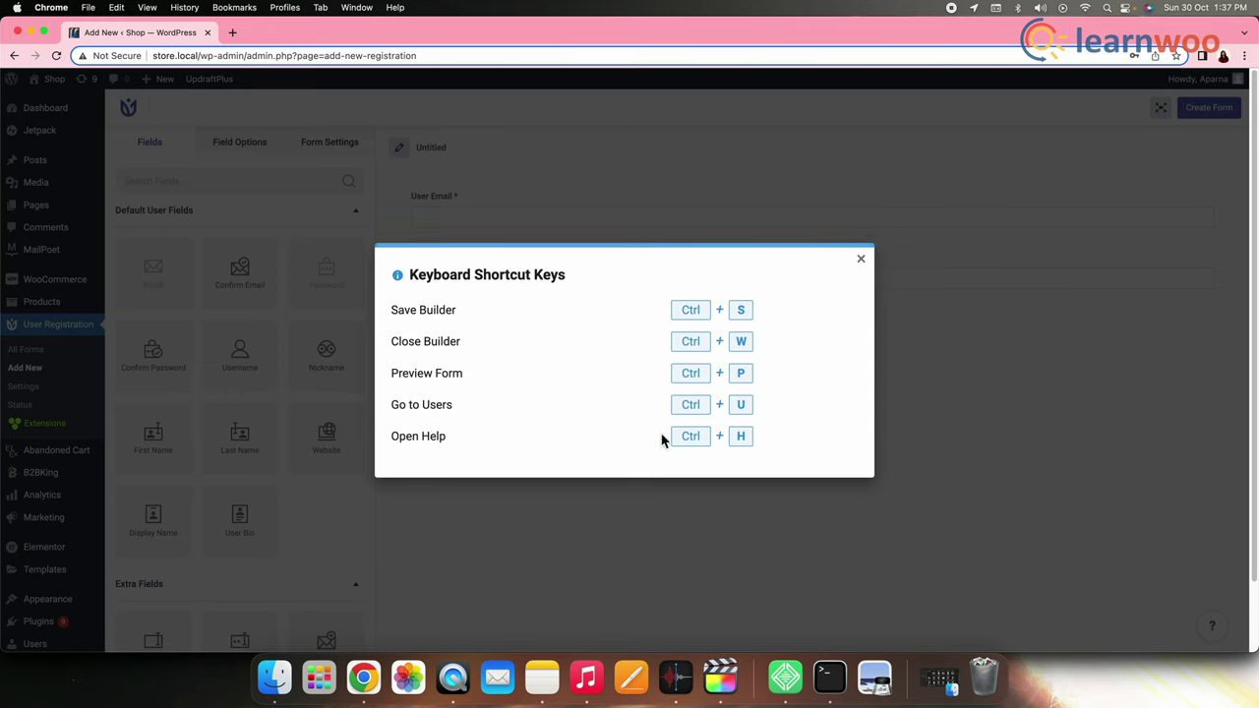
pyautogui.click(860, 261)
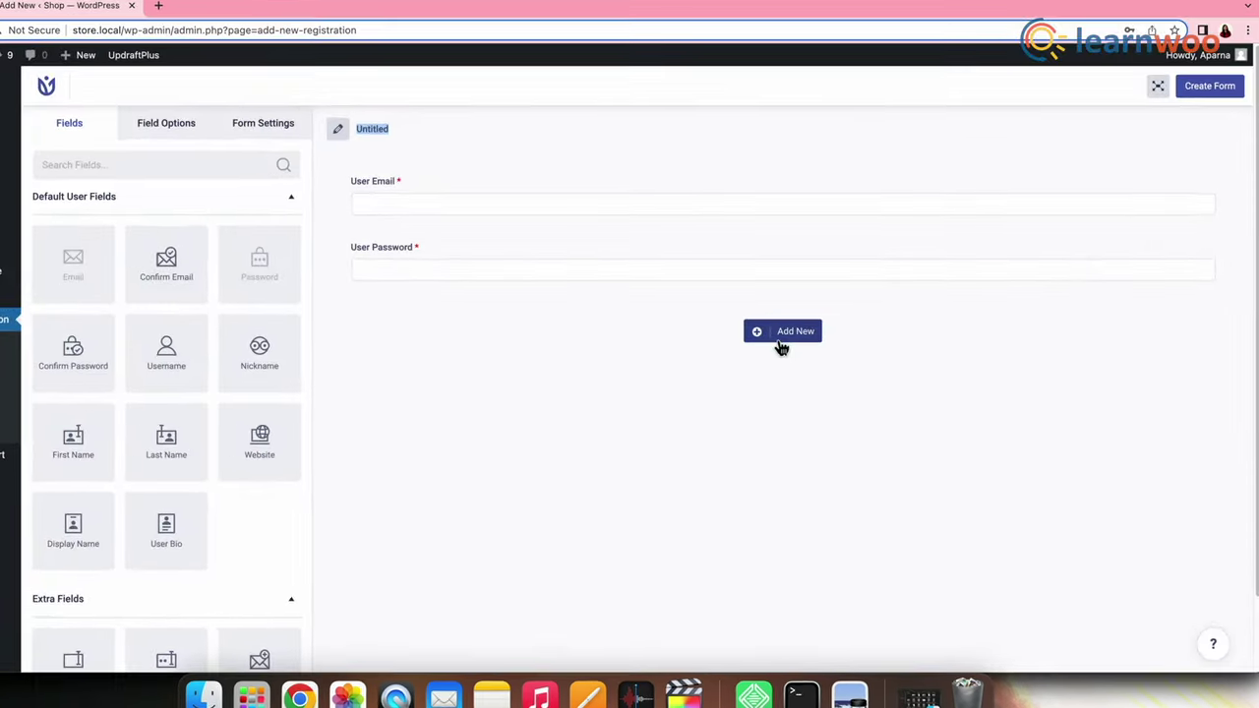
# - Add two empty rows, collapse every sidebar field group, then reopen Default User Fields
pyautogui.click(777, 340)
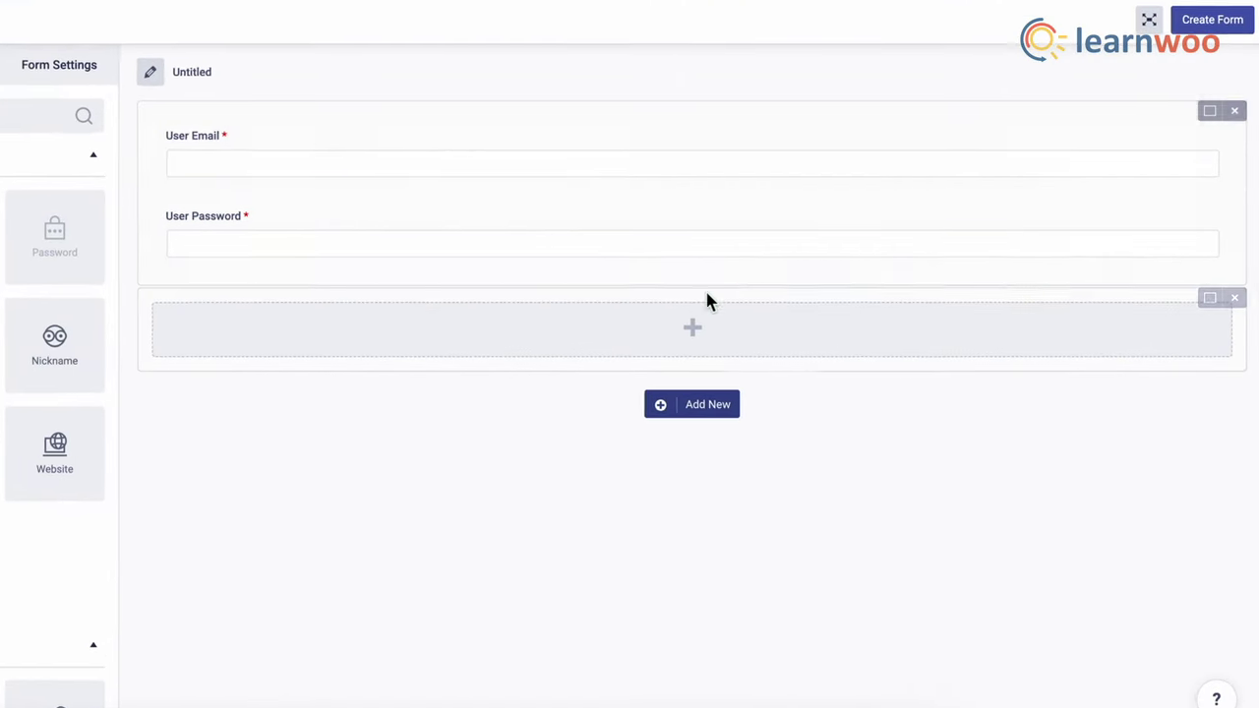
pyautogui.click(713, 411)
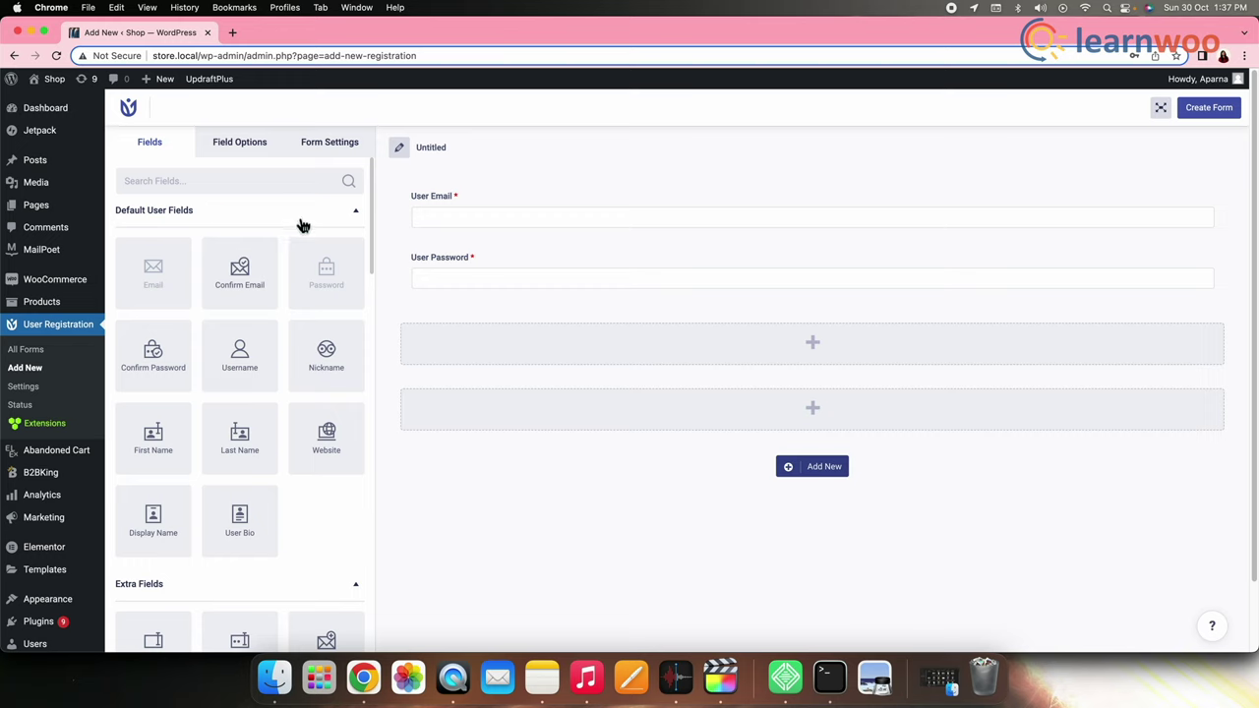
pyautogui.click(356, 211)
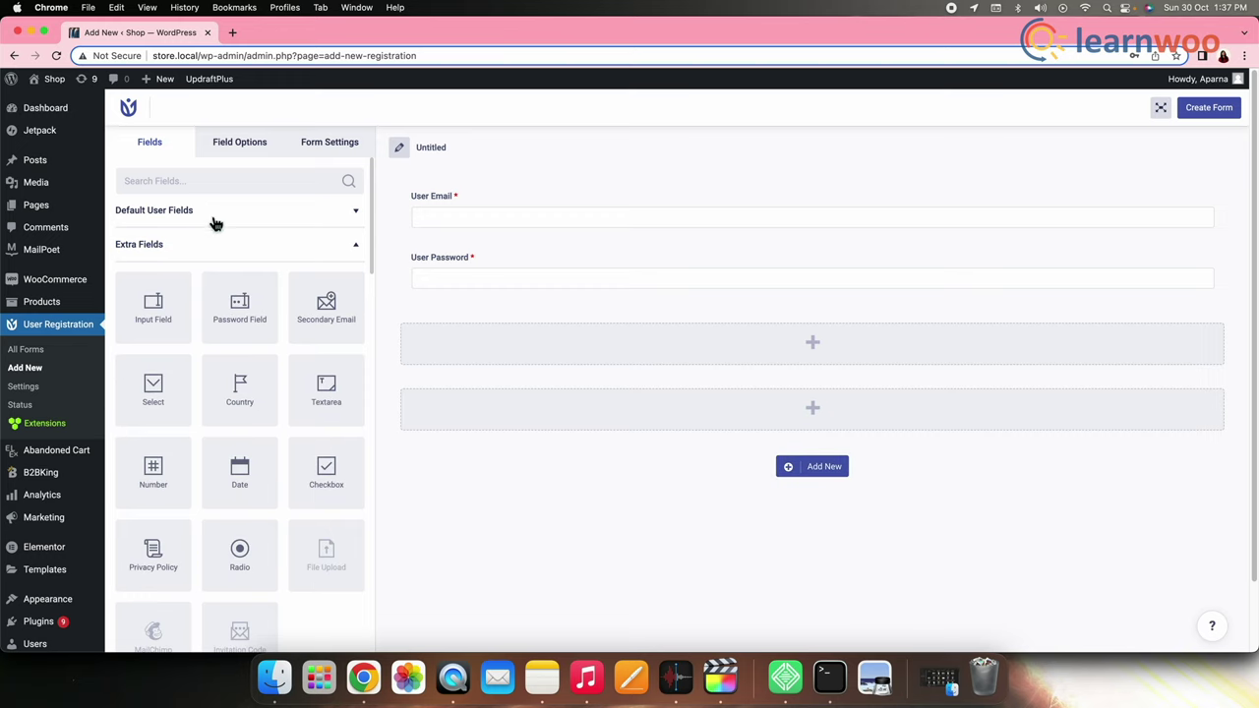
pyautogui.click(357, 249)
pyautogui.click(354, 283)
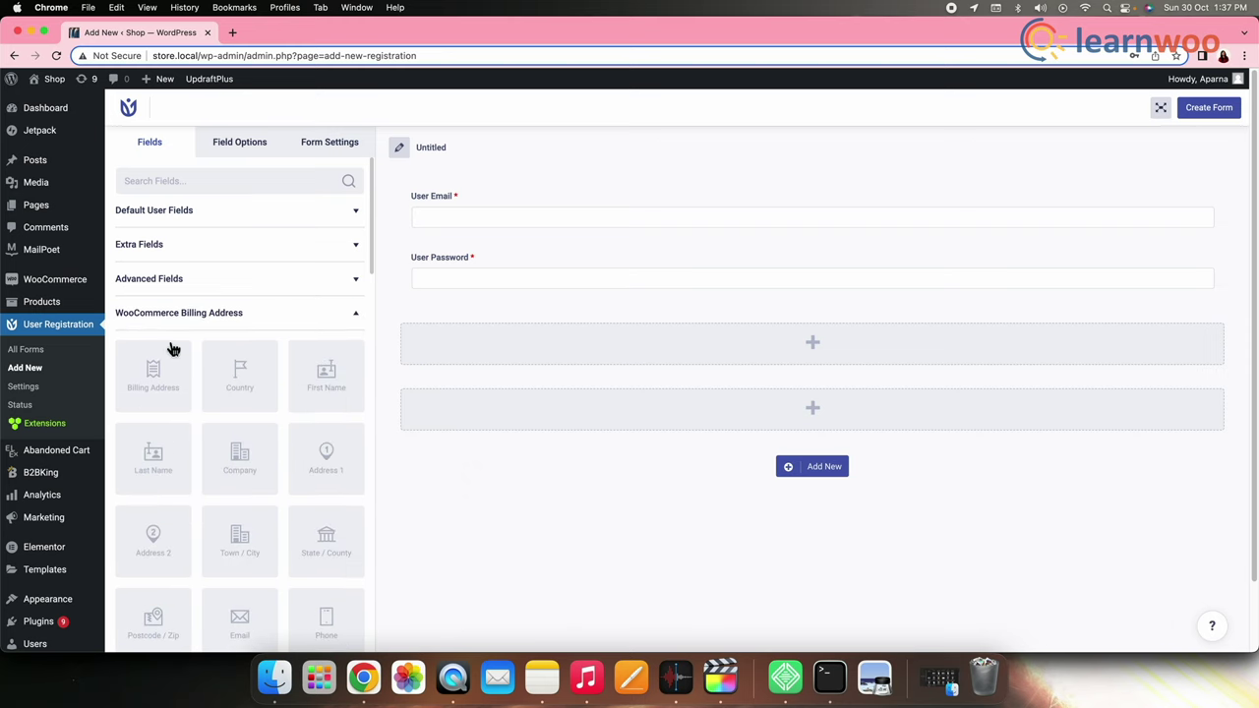
pyautogui.click(359, 319)
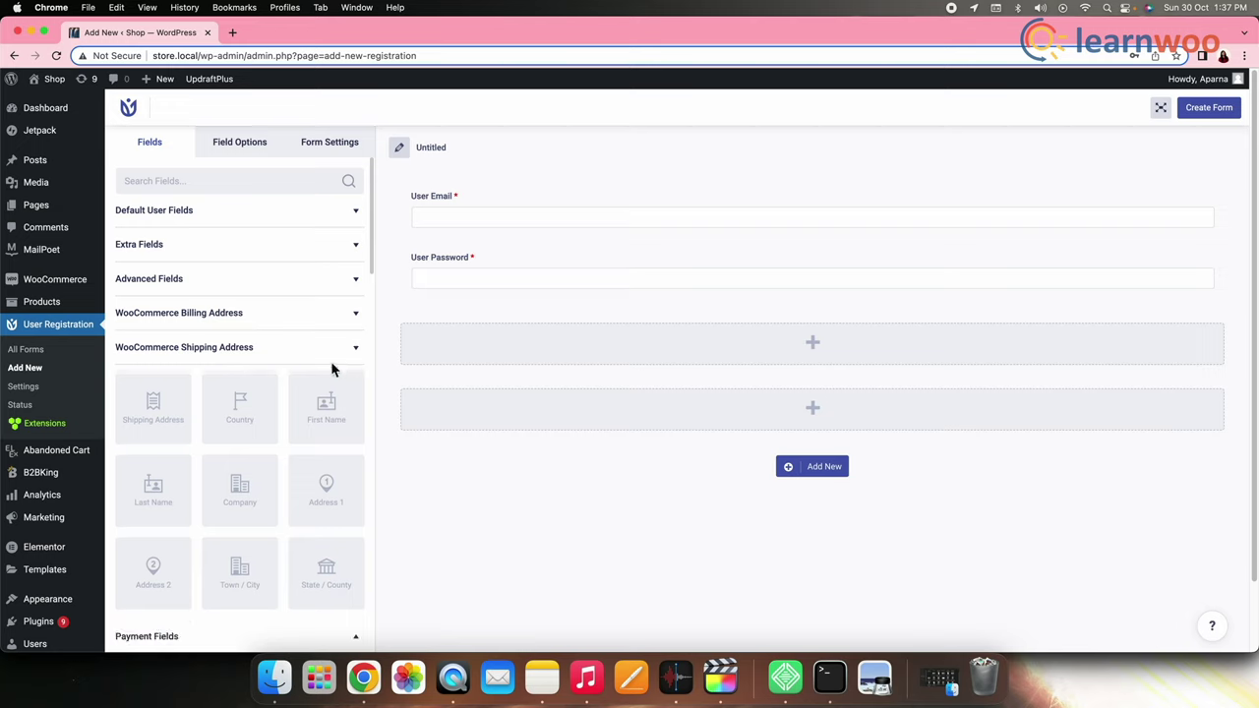
pyautogui.click(367, 352)
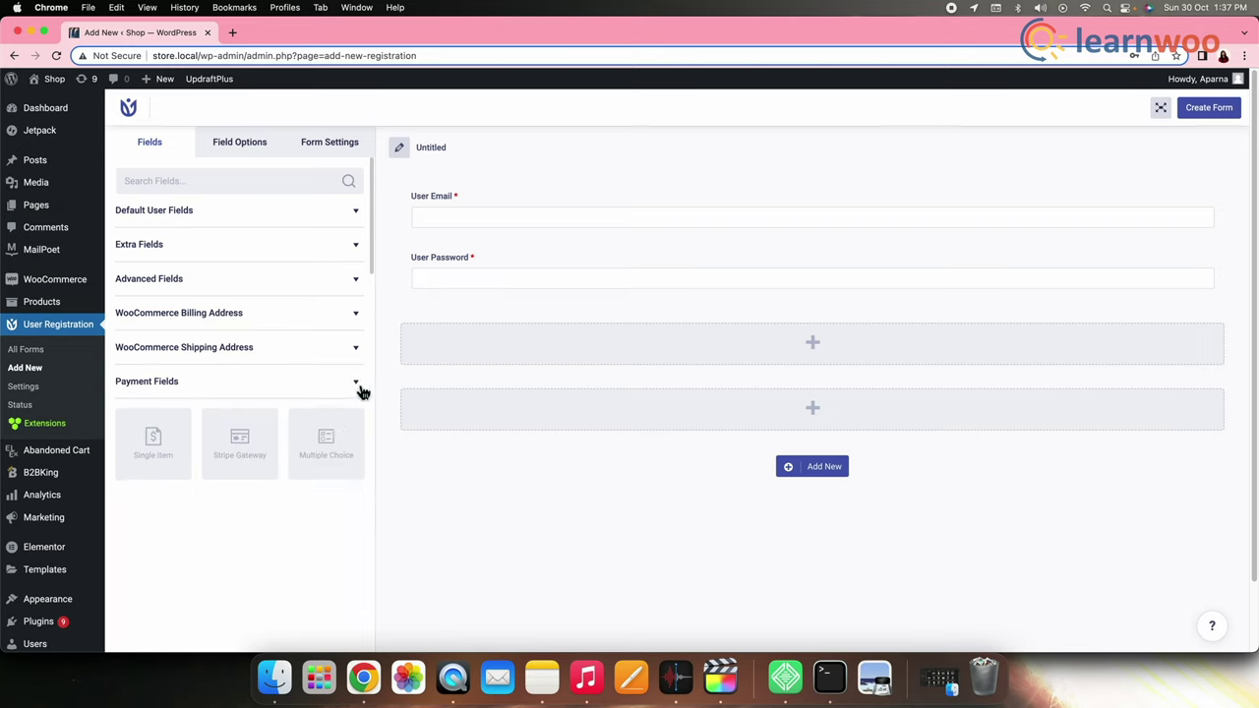
pyautogui.click(358, 384)
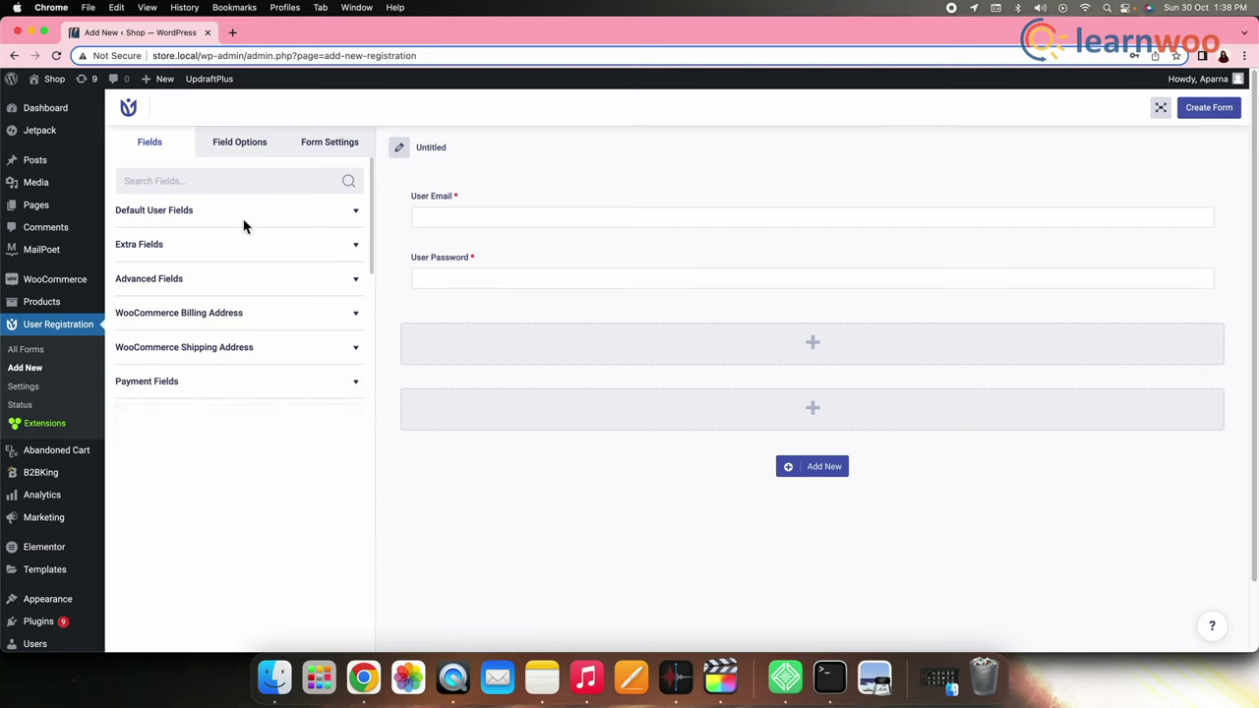
pyautogui.click(357, 218)
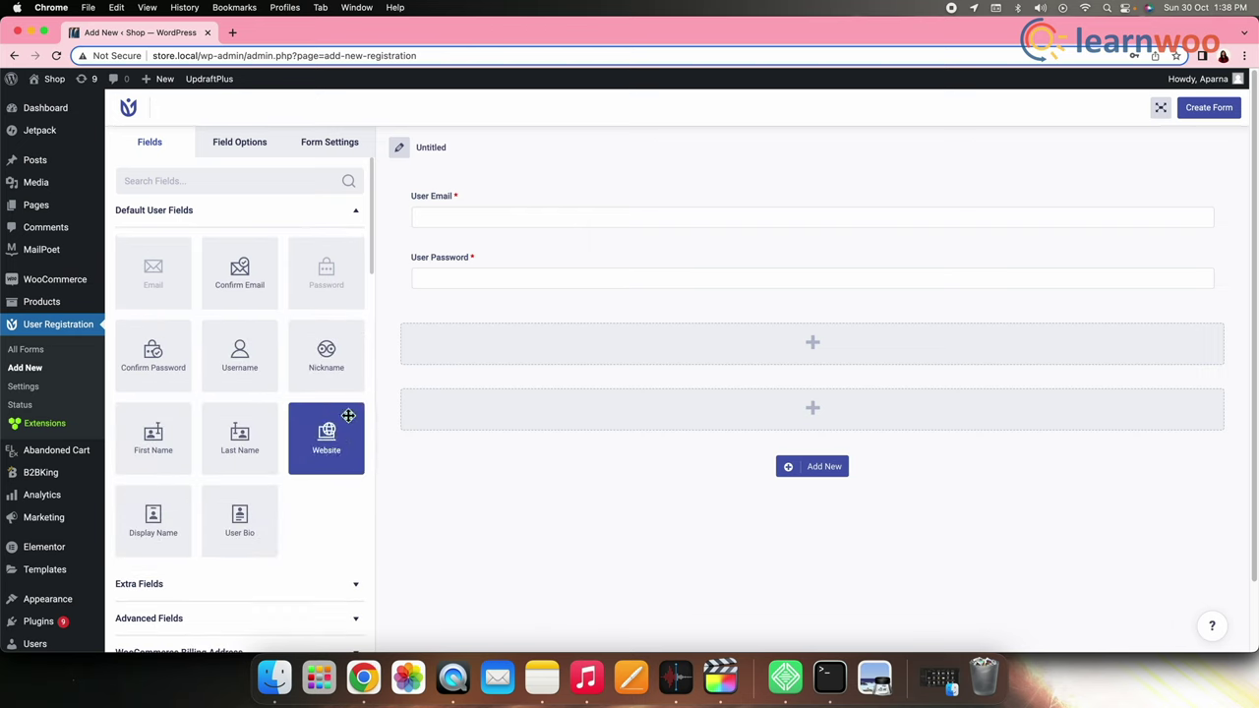
# - Drag Username, First Name, Display Name, Date and Textarea fields into the form below User Password
pyautogui.moveTo(245, 368); pyautogui.dragTo(456, 391)
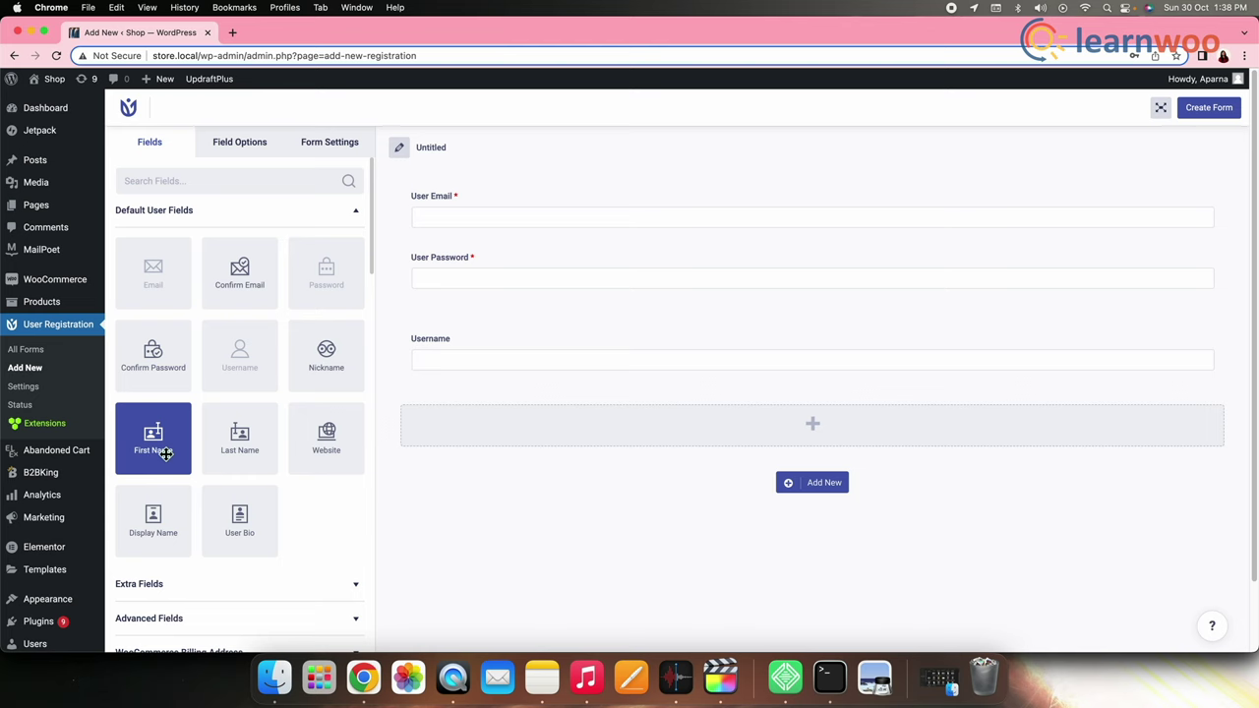
pyautogui.moveTo(164, 449); pyautogui.dragTo(462, 425)
pyautogui.scroll(-5, 281, 511)
pyautogui.moveTo(159, 421); pyautogui.dragTo(486, 453)
pyautogui.scroll(-2, 245, 479)
pyautogui.click(247, 484)
pyautogui.scroll(-5, 256, 521)
pyautogui.scroll(3, 254, 451)
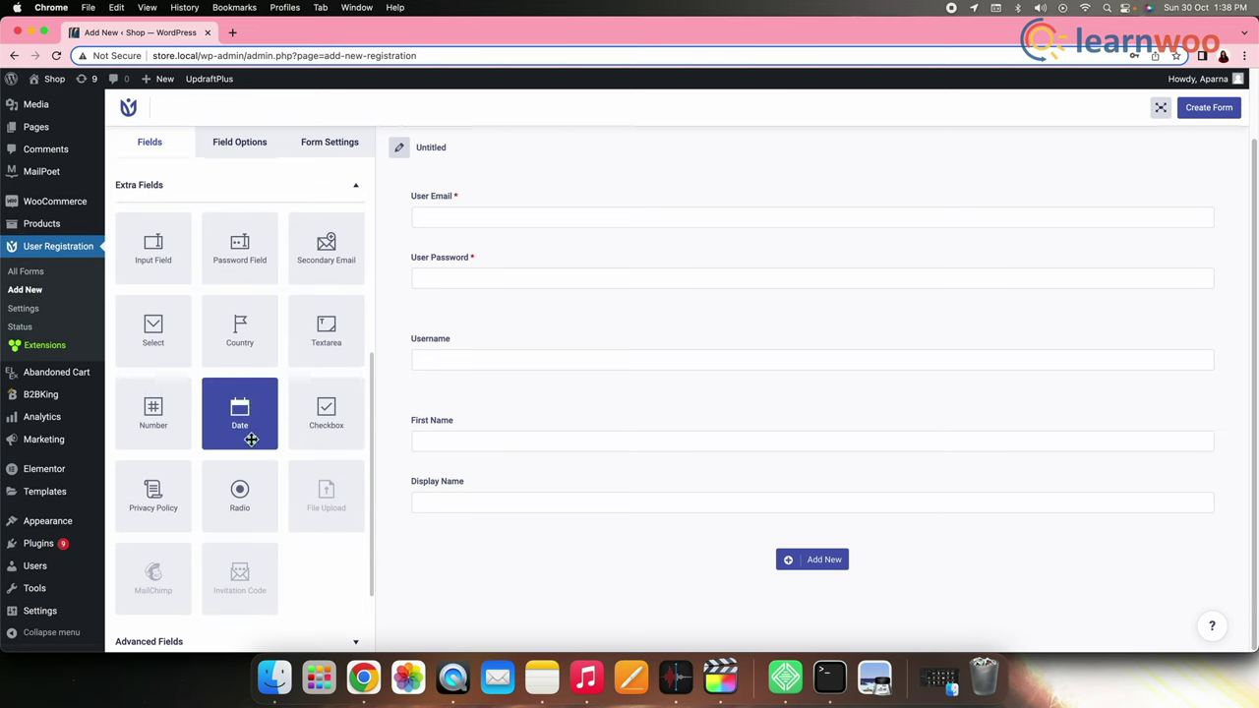
pyautogui.moveTo(242, 418); pyautogui.dragTo(456, 570)
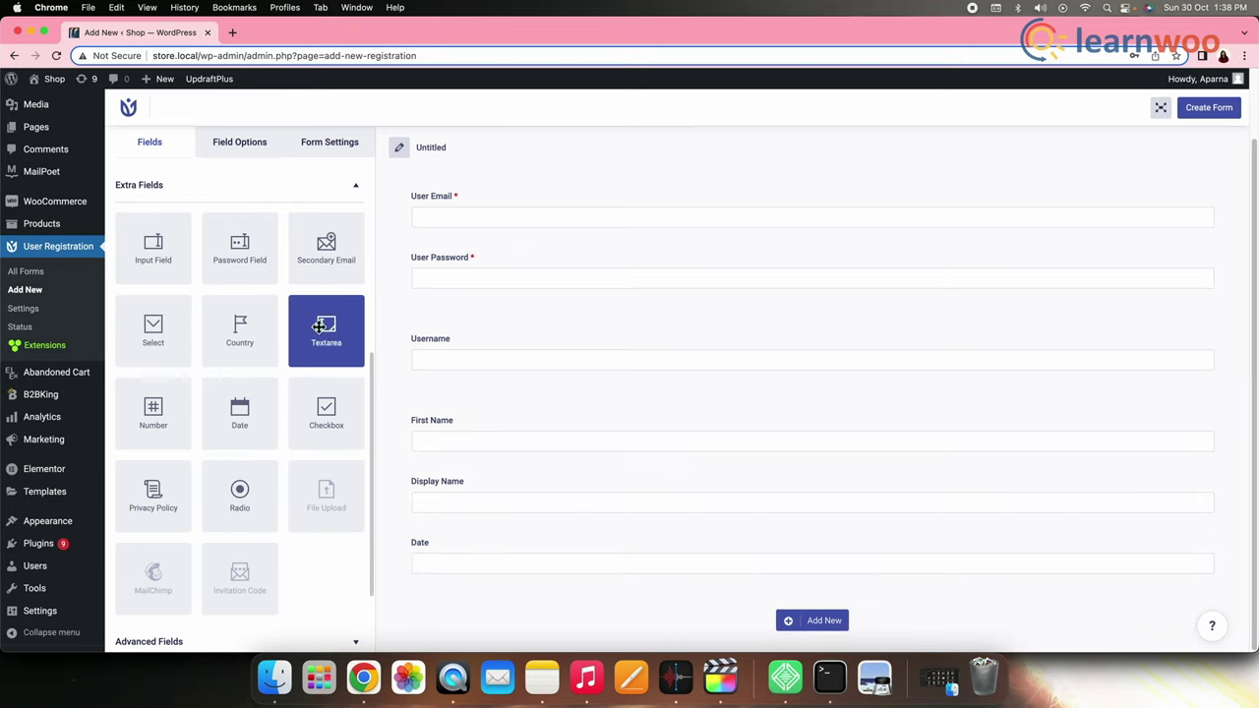
pyautogui.moveTo(304, 358); pyautogui.dragTo(541, 581)
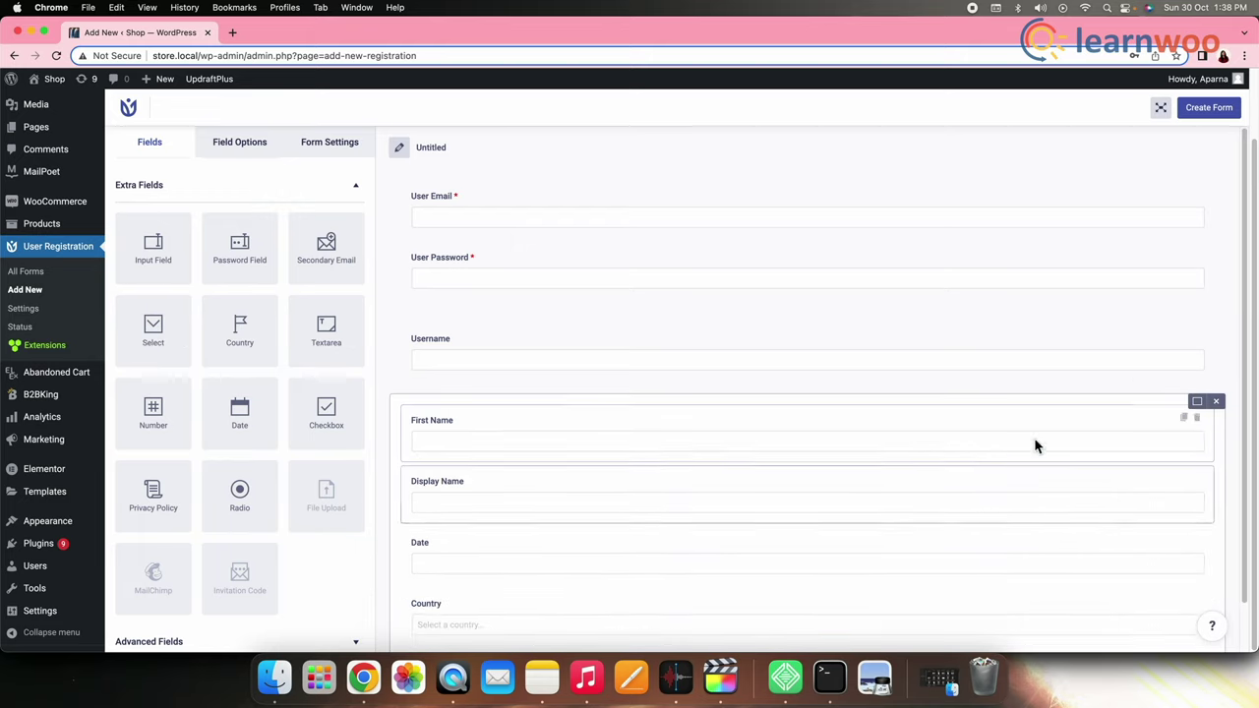
# - Create the untitled registration form so it saves as ID 201 with its own shortcode
pyautogui.click(1207, 108)
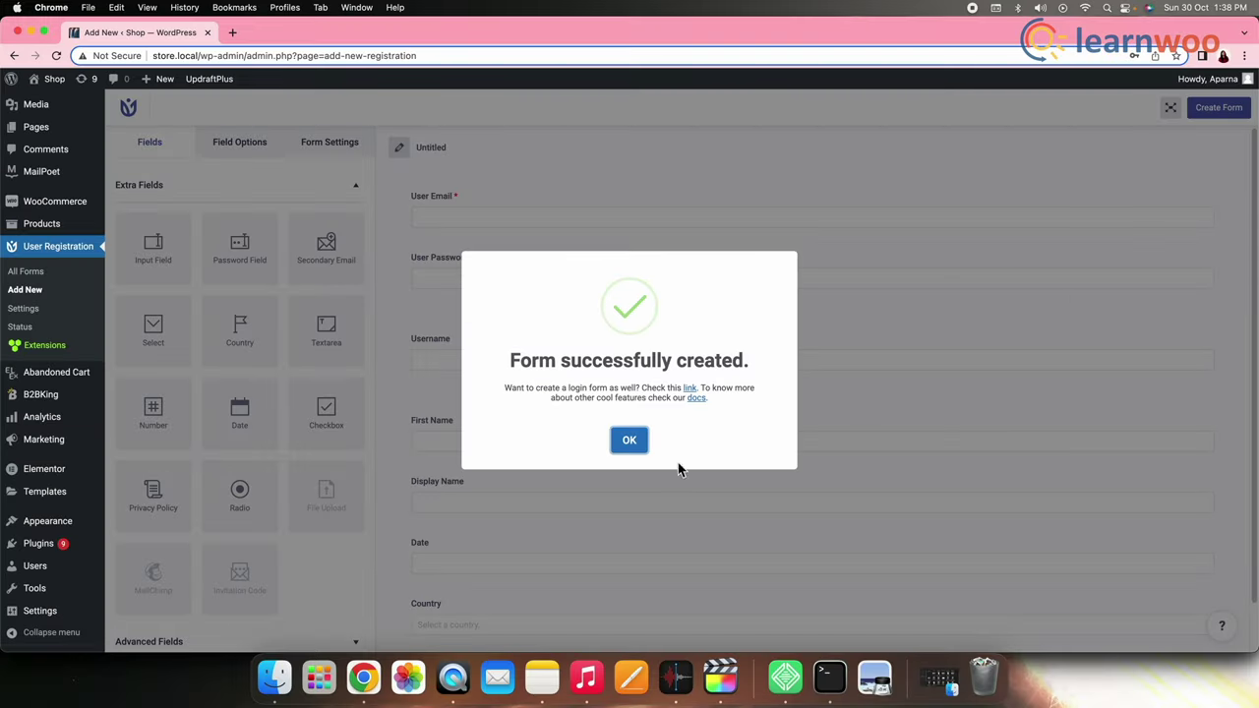
pyautogui.click(629, 442)
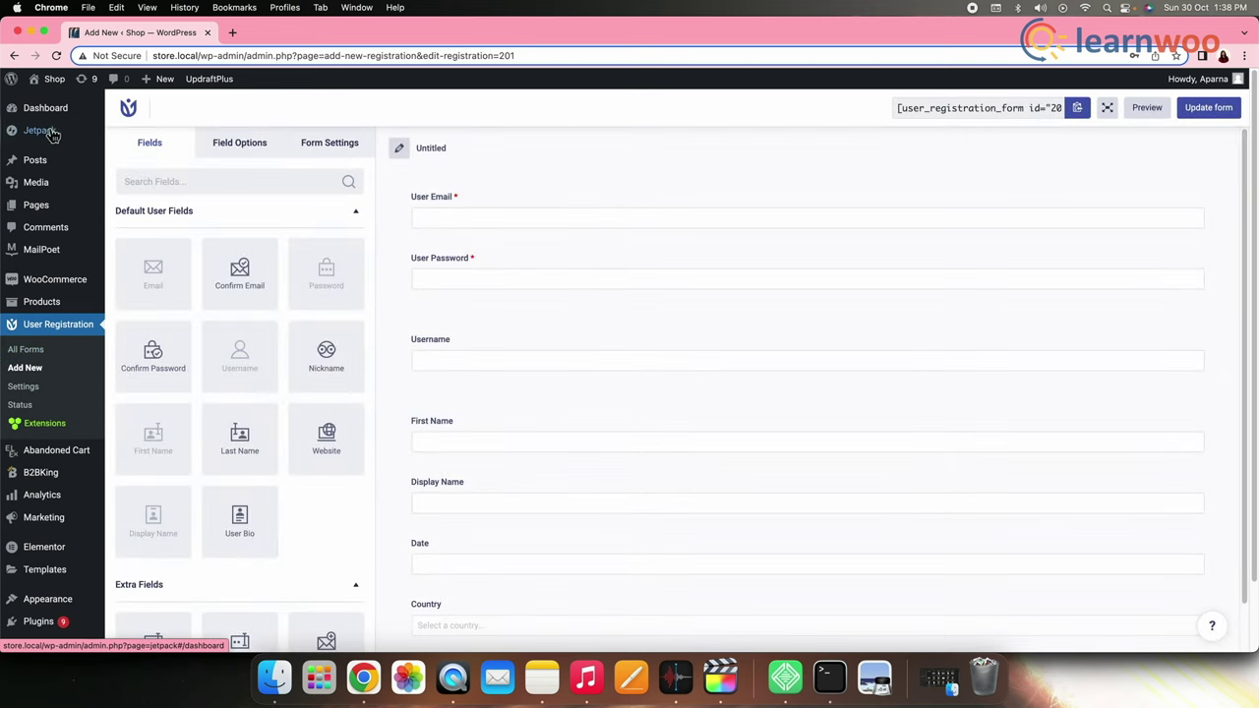
pyautogui.click(39, 350)
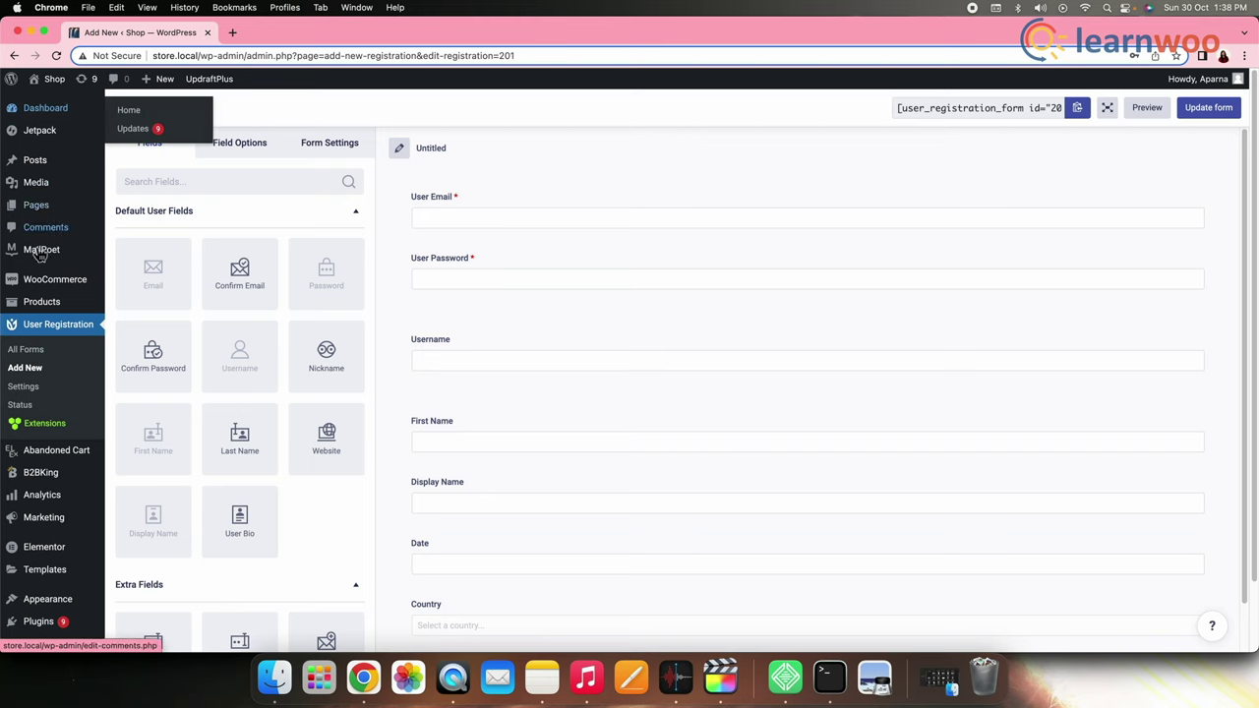
# - Copy the Untitled form's shortcode [user_registration_form id="201"] from the All Forms list
pyautogui.click(40, 356)
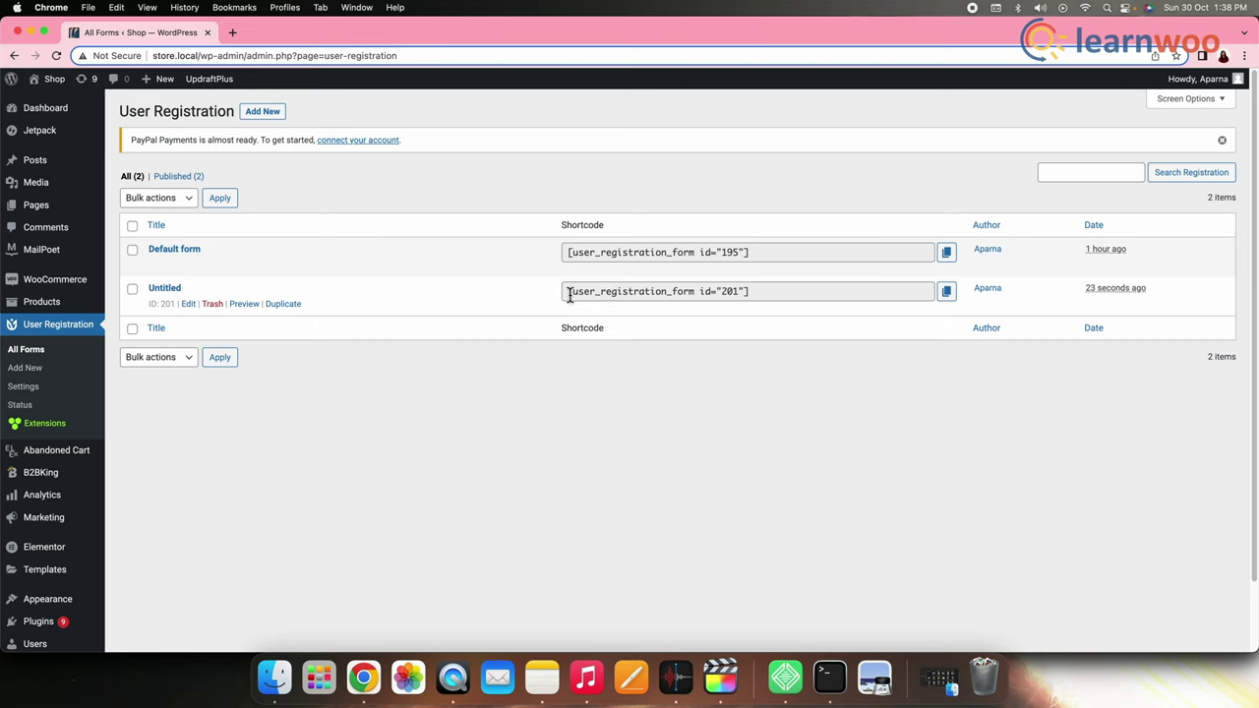
pyautogui.click(569, 295)
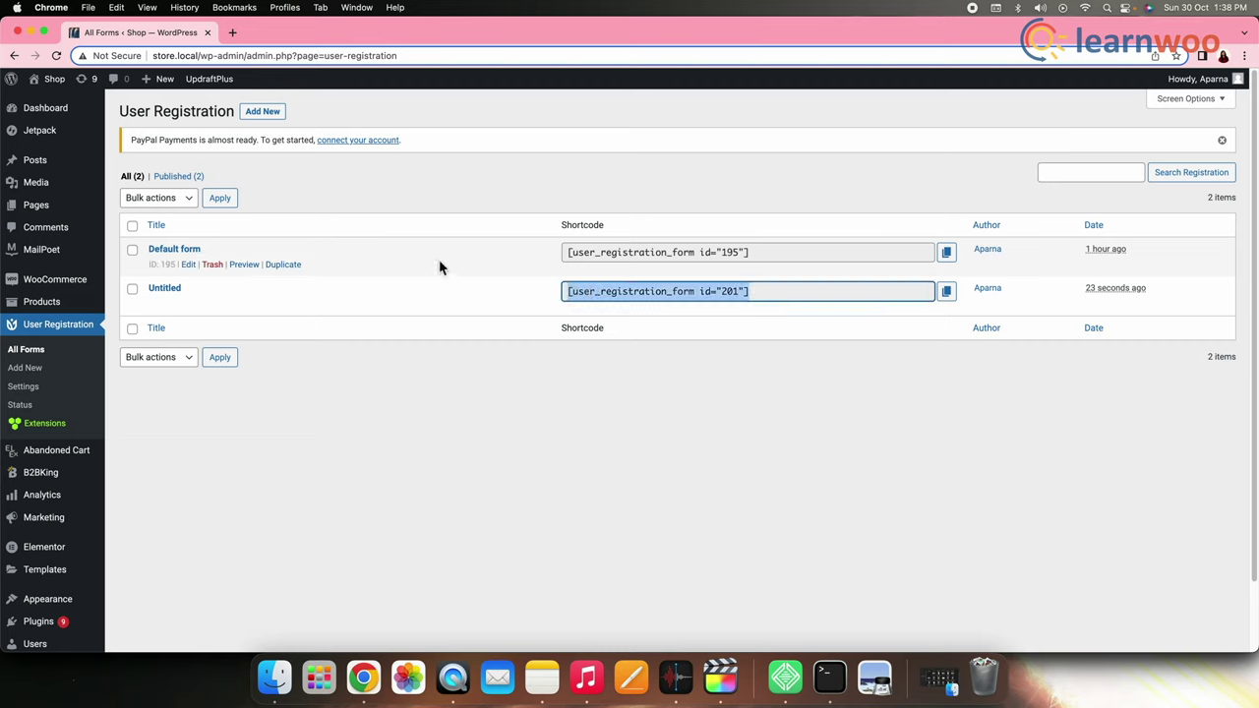
pyautogui.rightClick(597, 295)
pyautogui.click(616, 321)
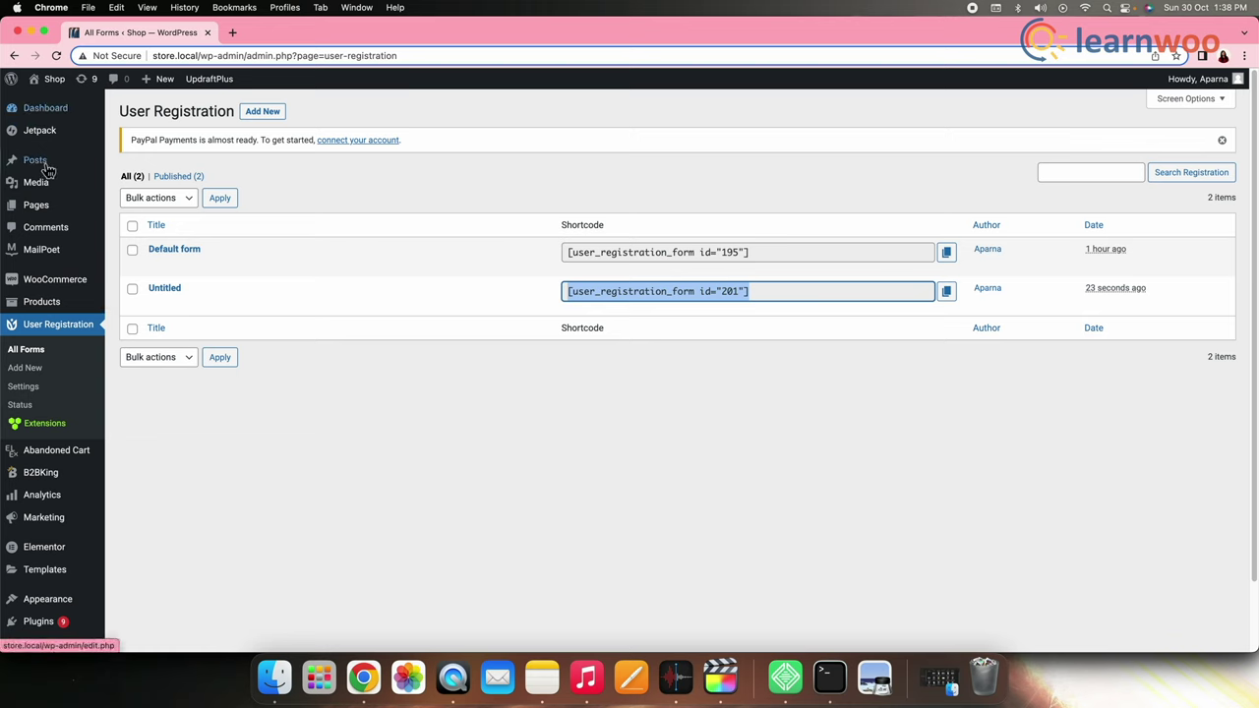
pyautogui.moveTo(39, 206)
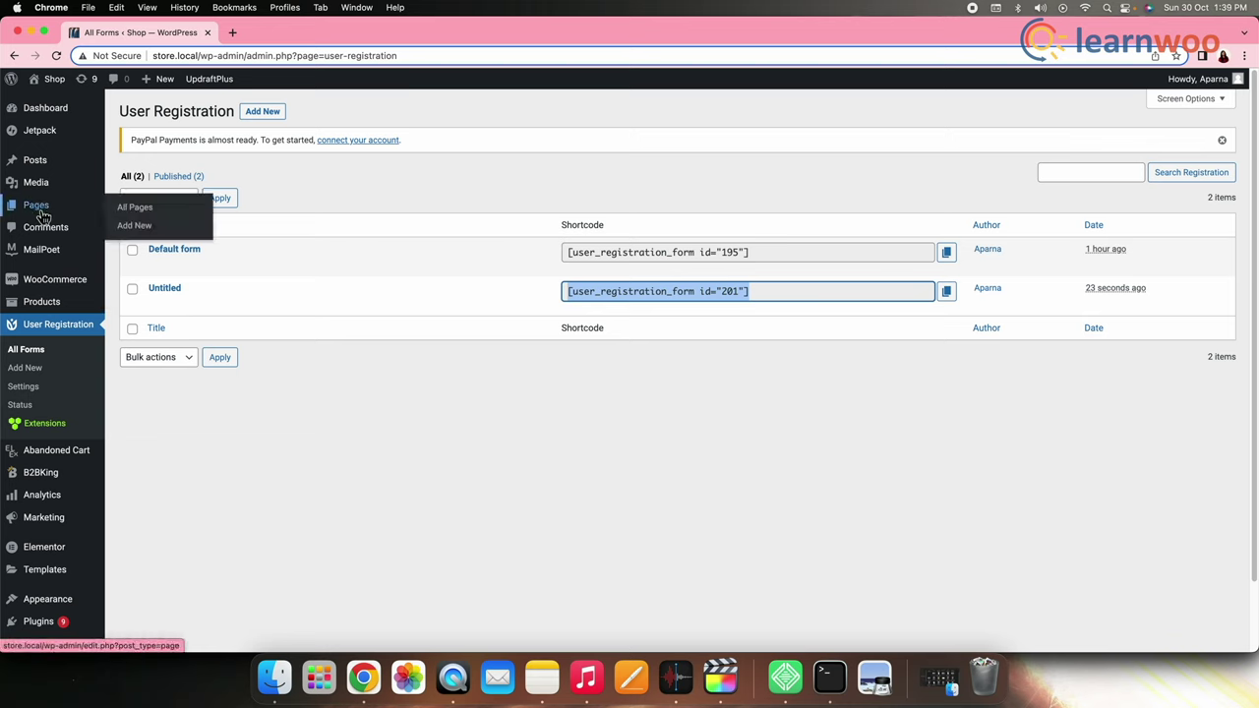
# - Put [user_registration_form id="201"] after [user_registration_my_account] on My Account, update it, and view it
pyautogui.click(43, 215)
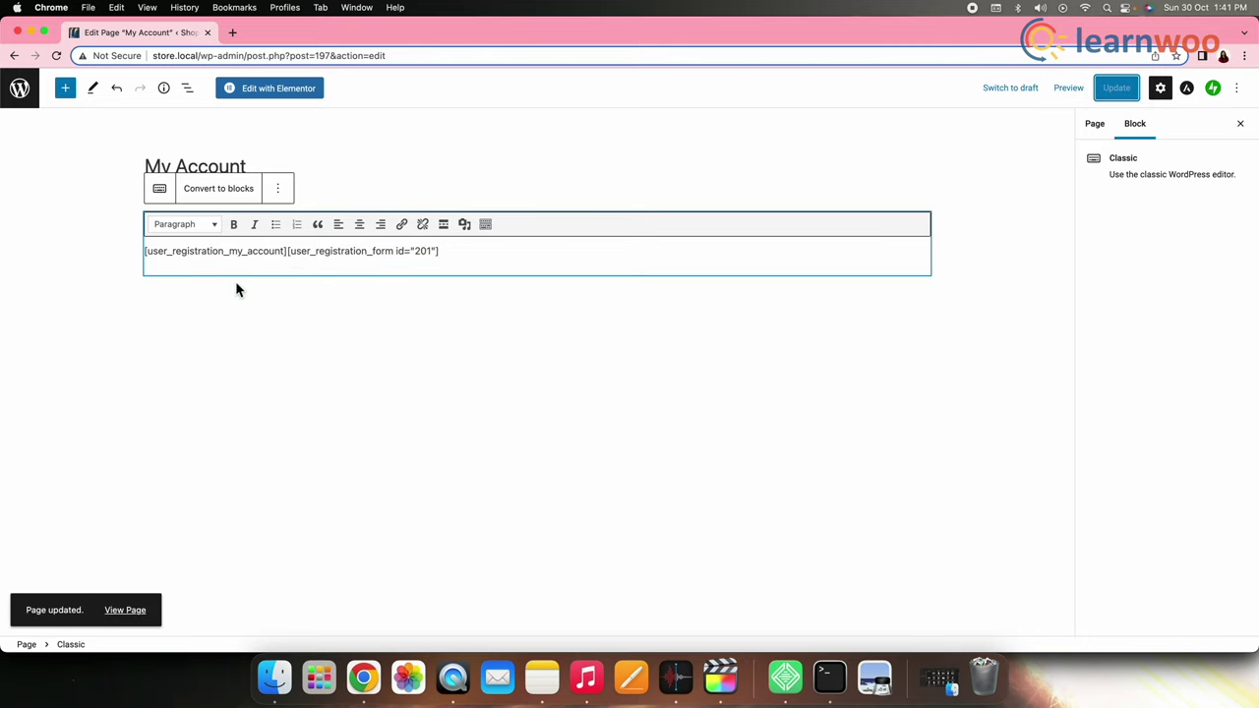
pyautogui.click(131, 614)
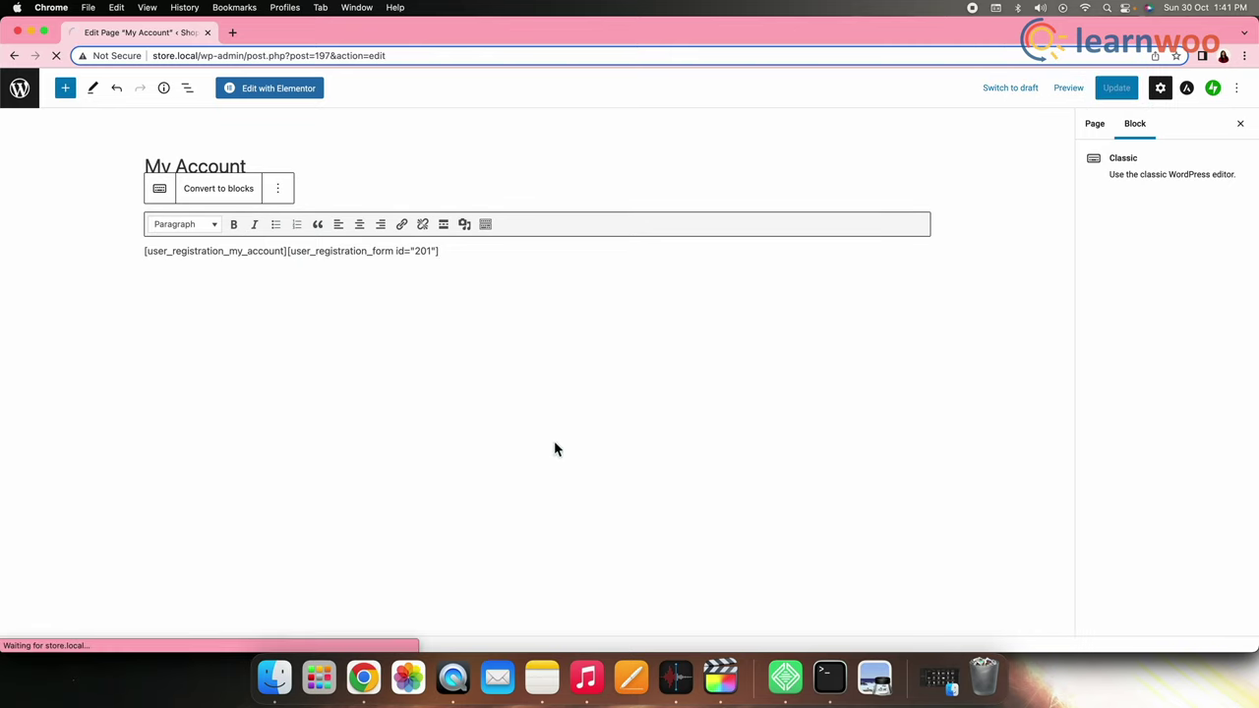
# - Scroll through the live My Account page to review the new registration form
pyautogui.scroll(-5, 802, 442)
pyautogui.scroll(-5, 803, 442)
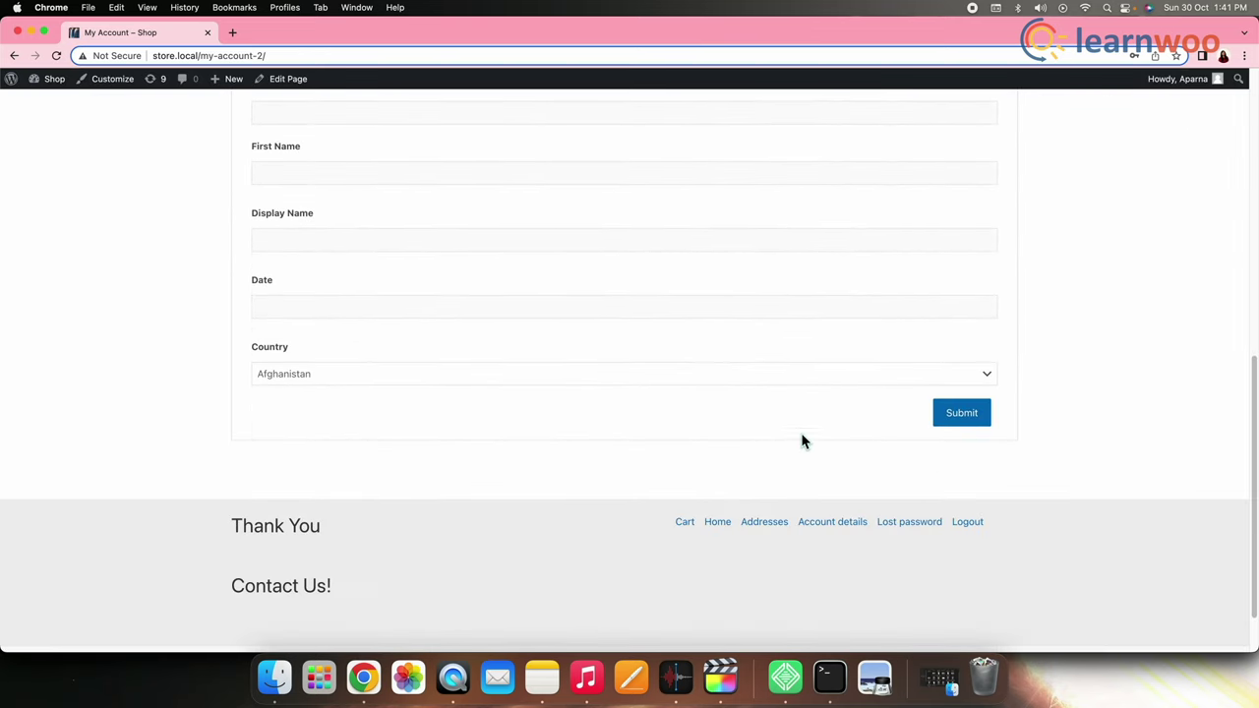
pyautogui.scroll(8, 803, 441)
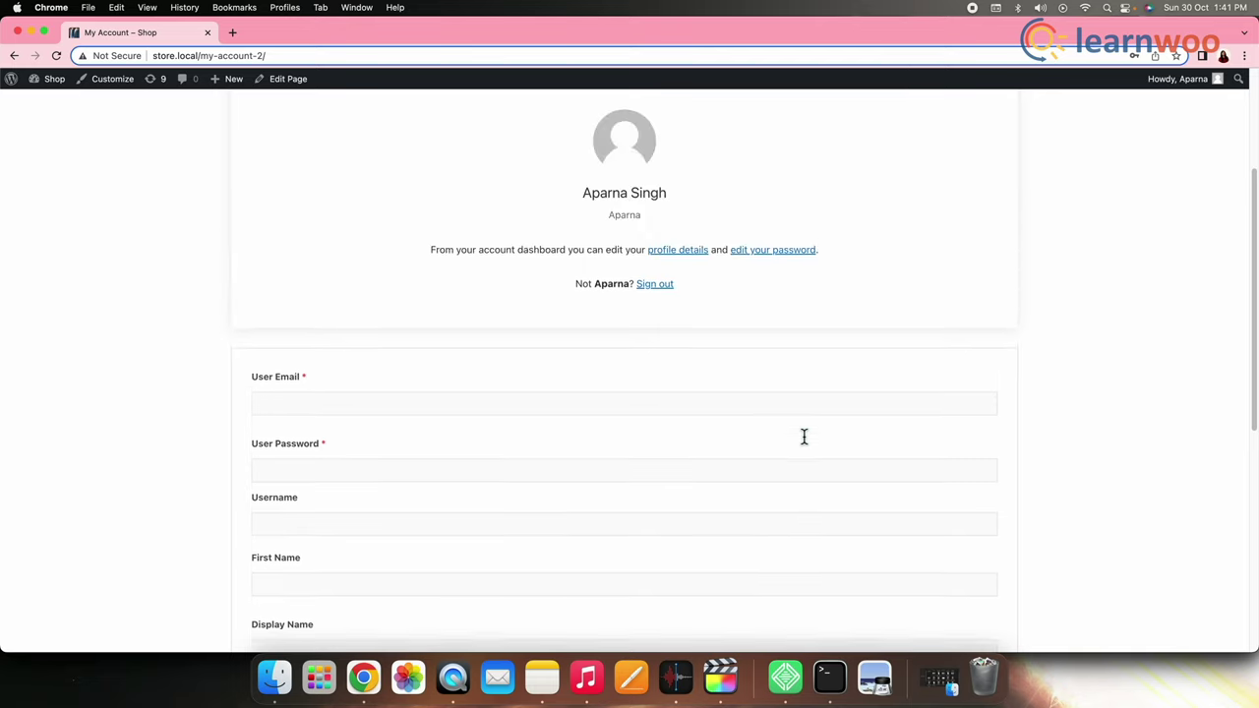
pyautogui.scroll(4, 802, 437)
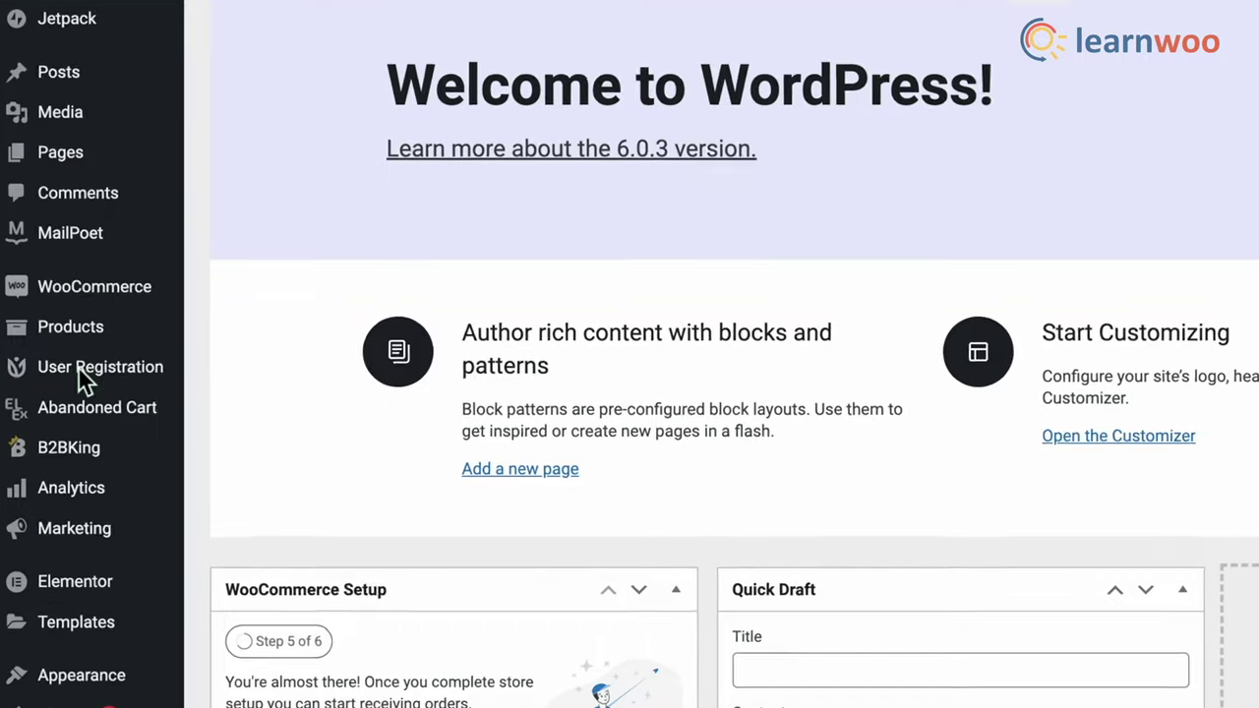
# - Tick Enable Login Title in the User Registration Login Options settings
pyautogui.moveTo(73, 372)
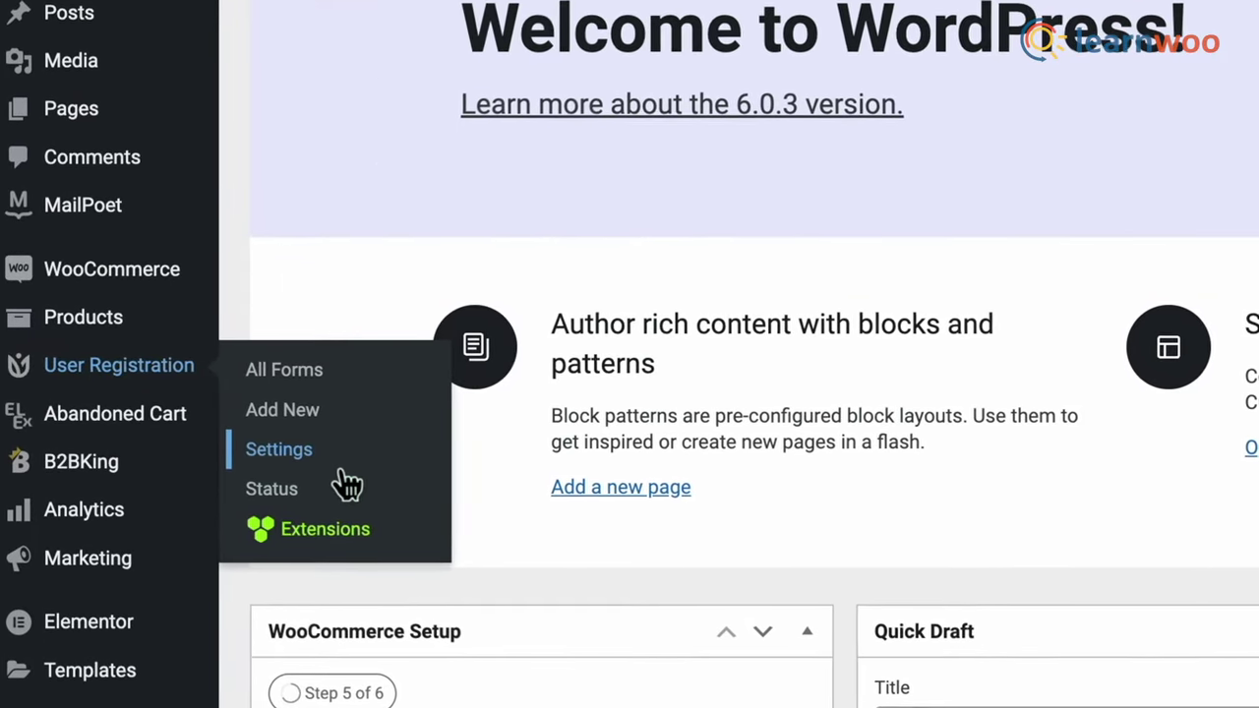
pyautogui.click(251, 441)
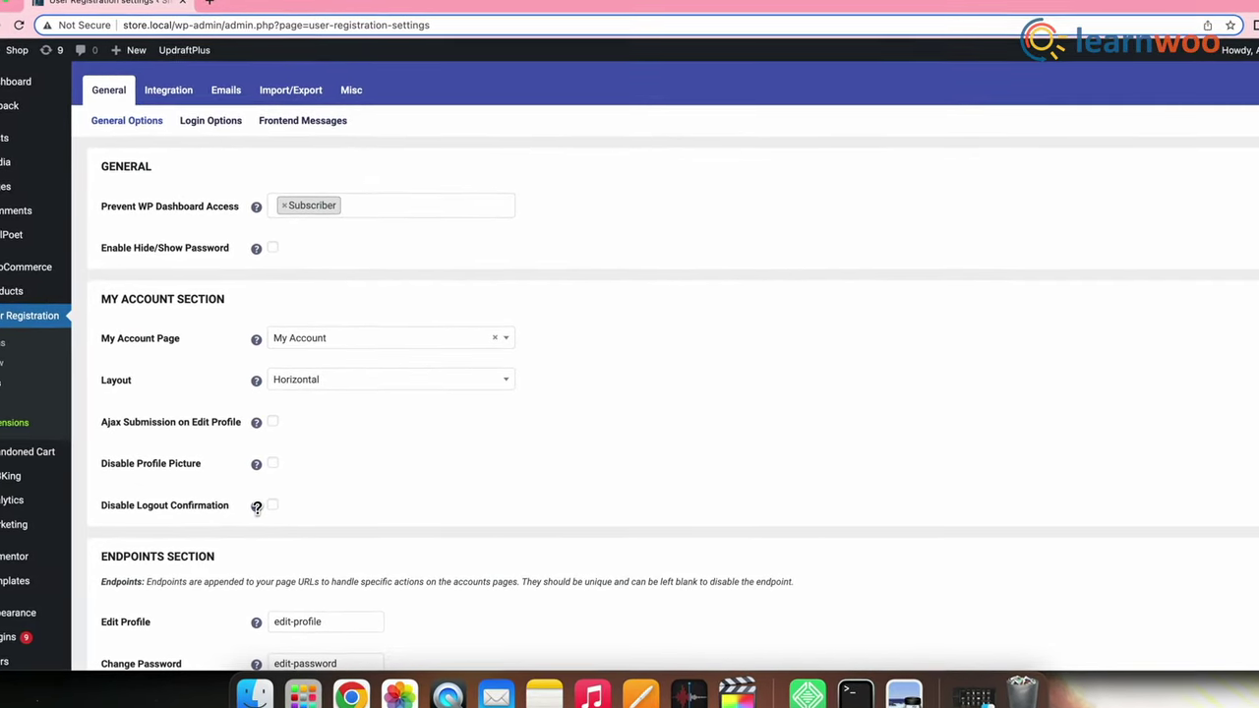
pyautogui.scroll(-4, 345, 504)
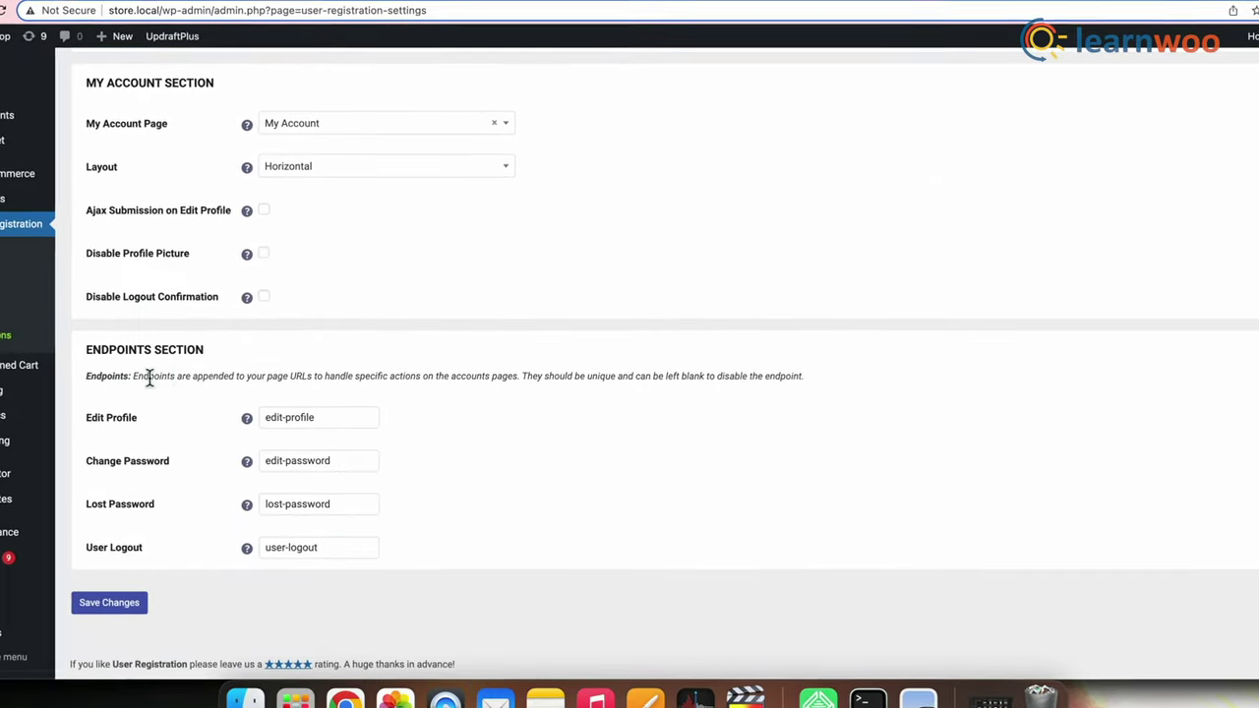
pyautogui.scroll(4, 149, 380)
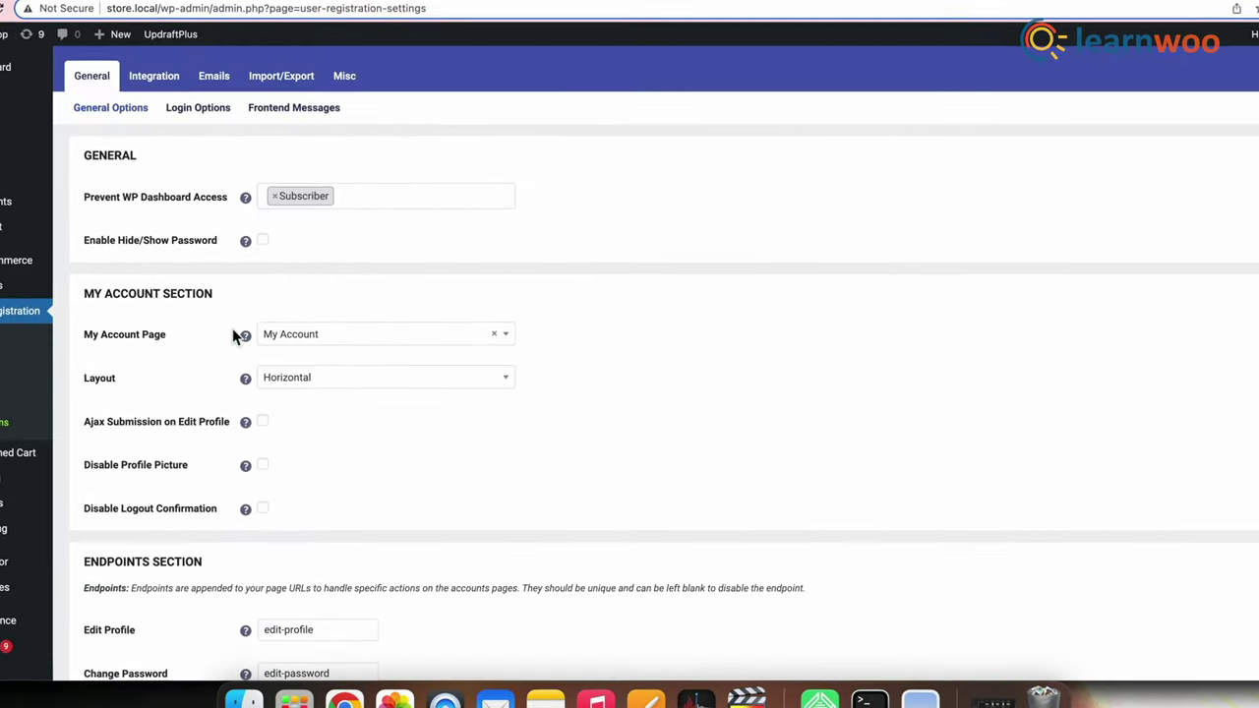
pyautogui.click(190, 110)
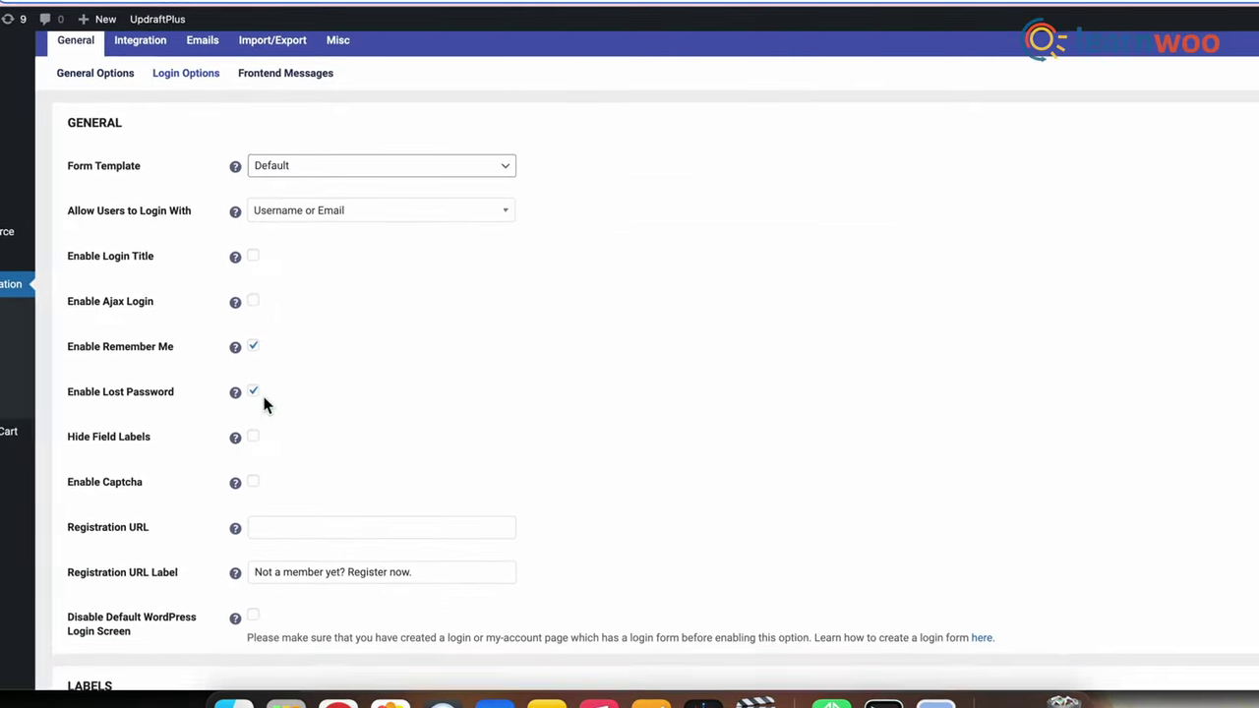
pyautogui.scroll(-2, 264, 399)
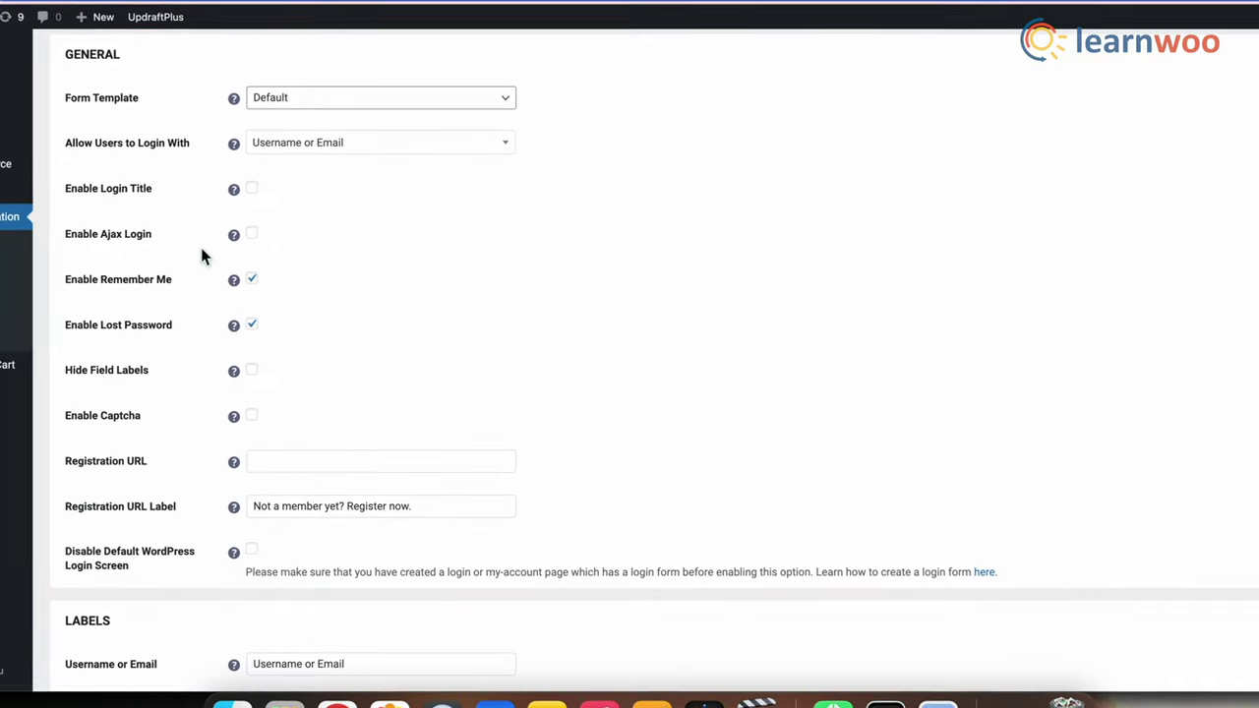
pyautogui.click(253, 189)
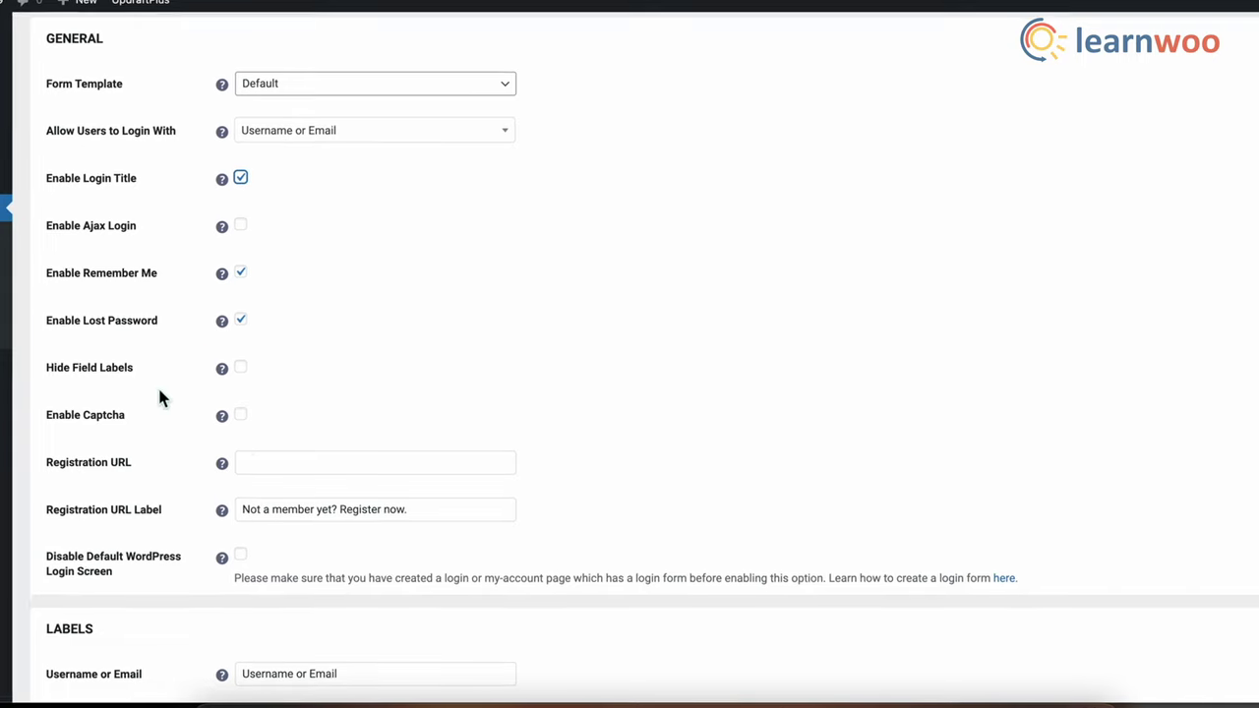
pyautogui.scroll(-2, 295, 463)
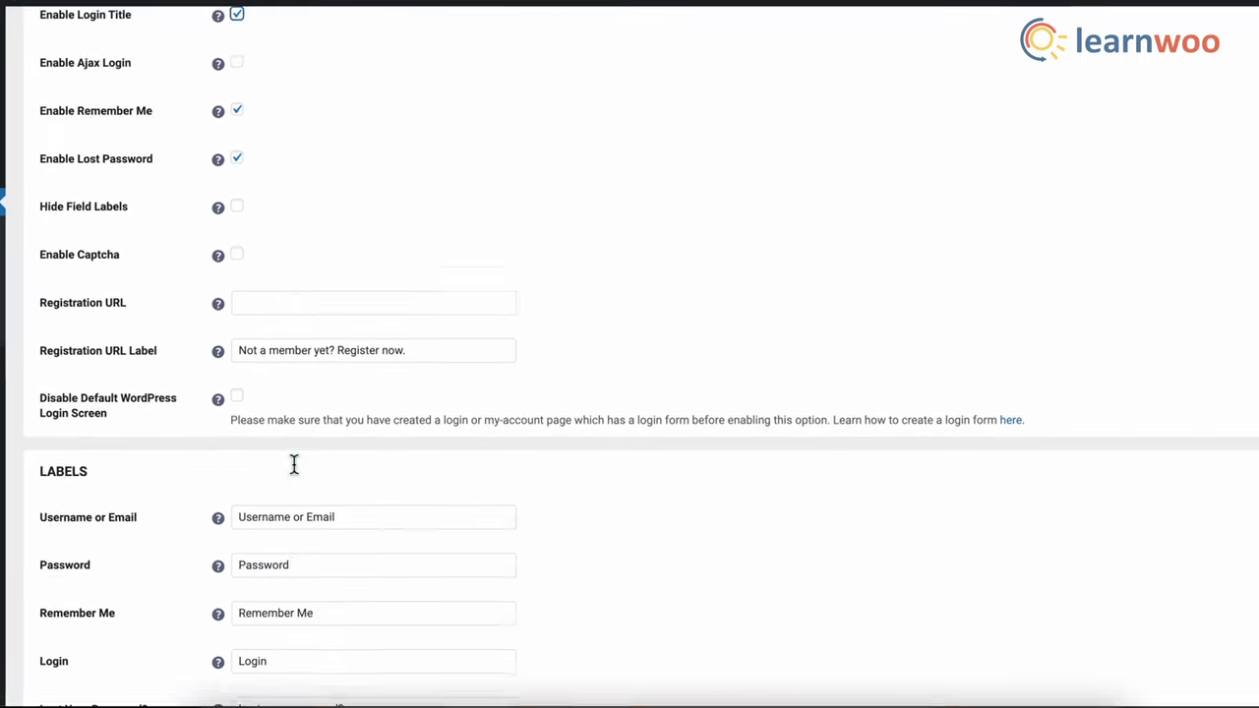
pyautogui.scroll(-6, 293, 463)
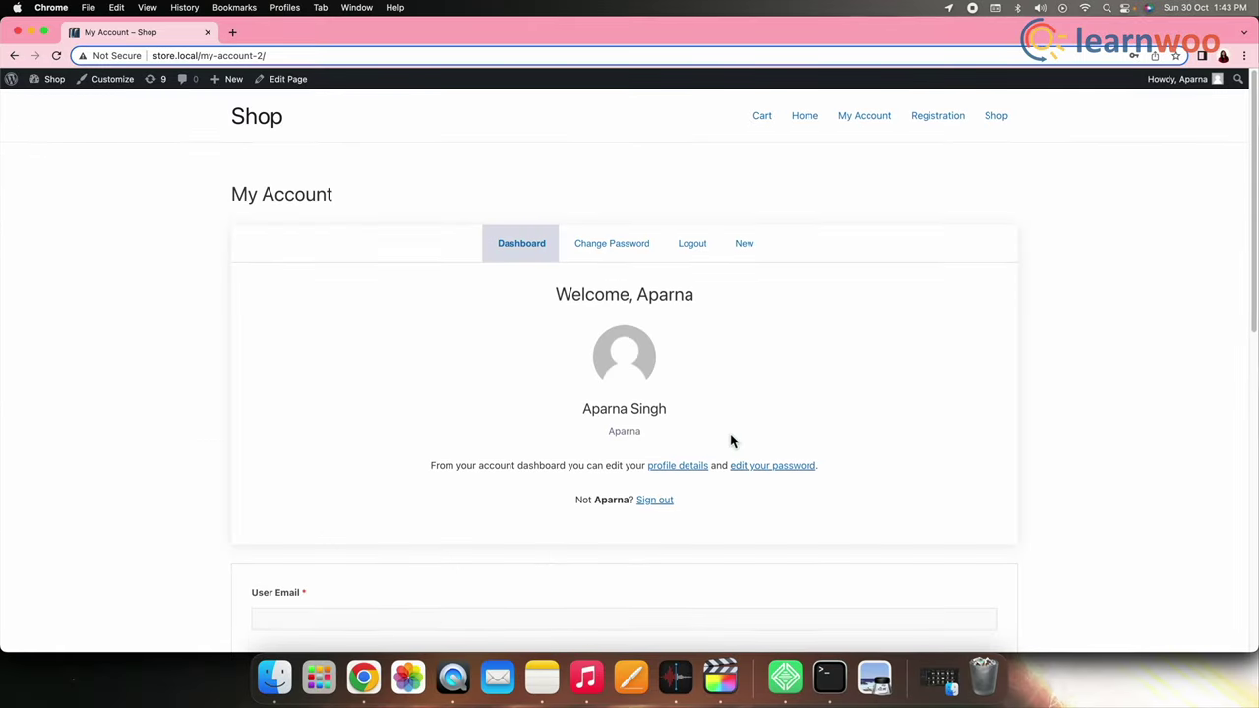
# - Scroll My Account to review the Dashboard, Change Password, Logout and New tabs and the form fields
pyautogui.scroll(-3, 729, 439)
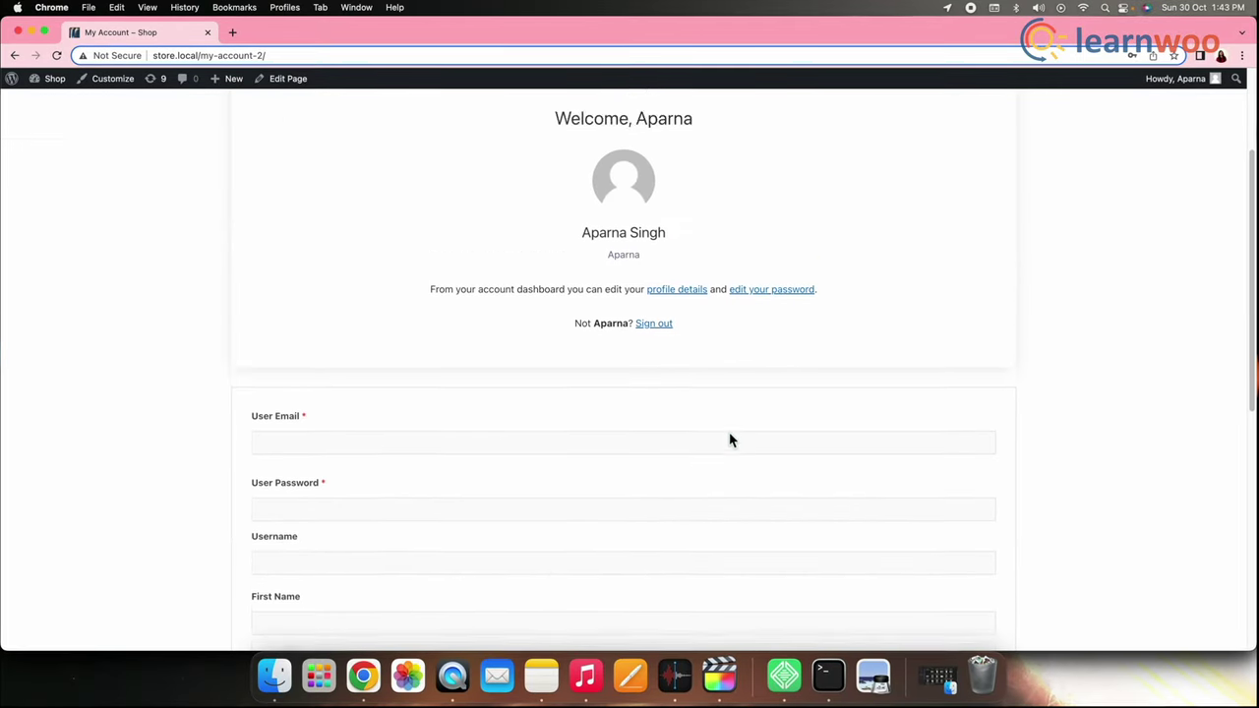